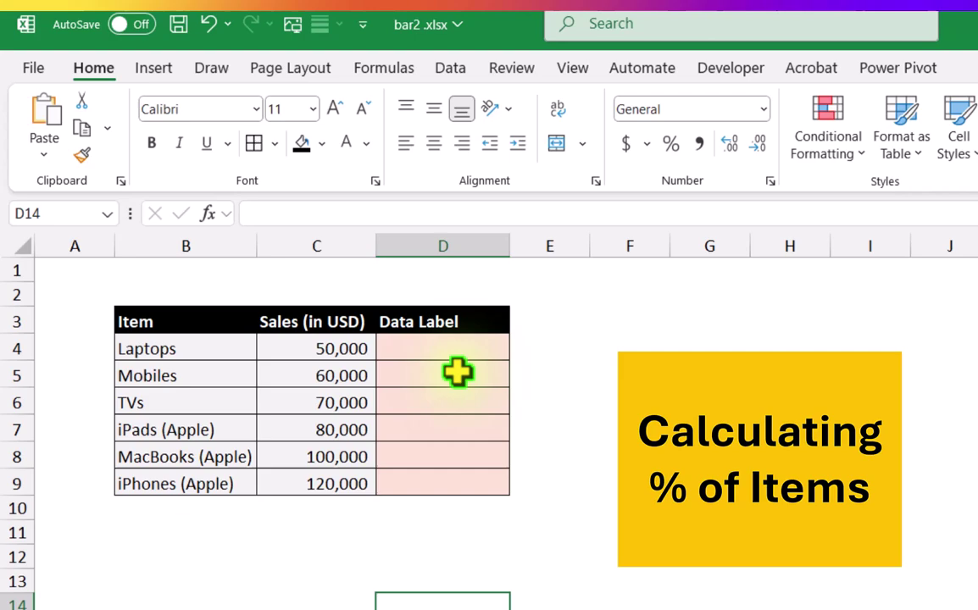
# Format cell D4 as a percentage and enter the Laptops share formula =C4/SUM($C$4:$C$9)
pyautogui.click(314, 242)
pyautogui.hotkey('ctrl', 'shift', '5')
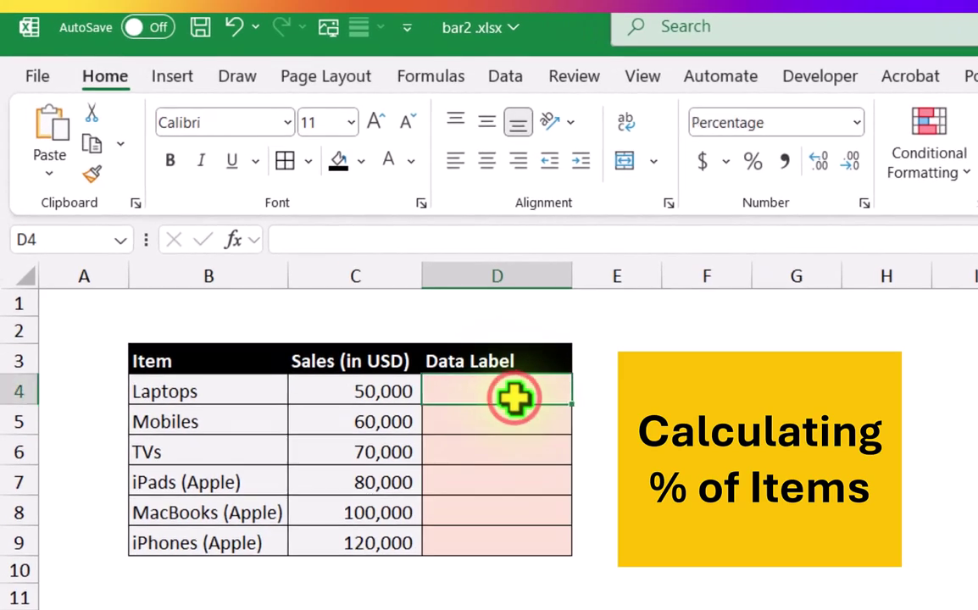
pyautogui.write('=')
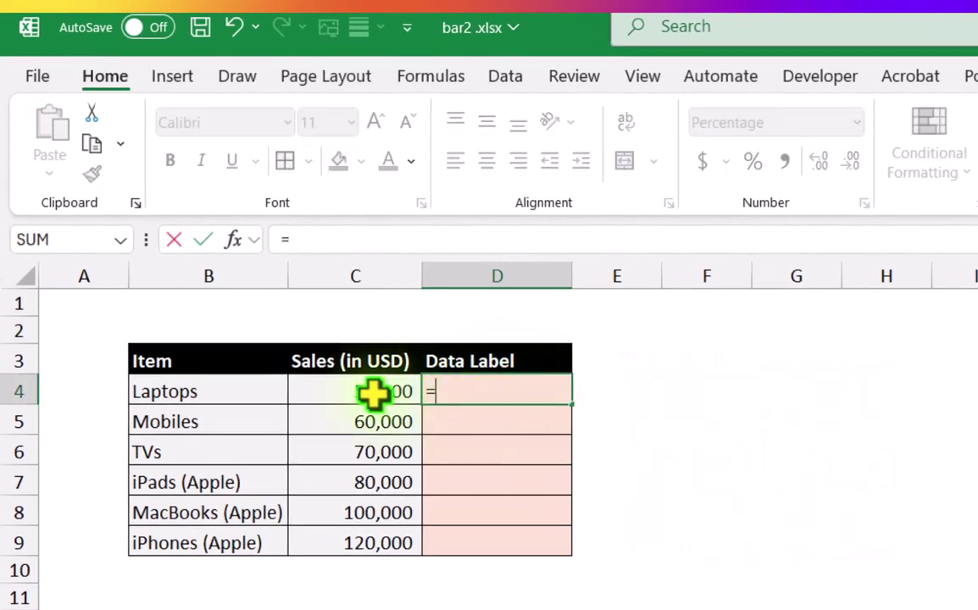
pyautogui.click(373, 391)
pyautogui.write('/')
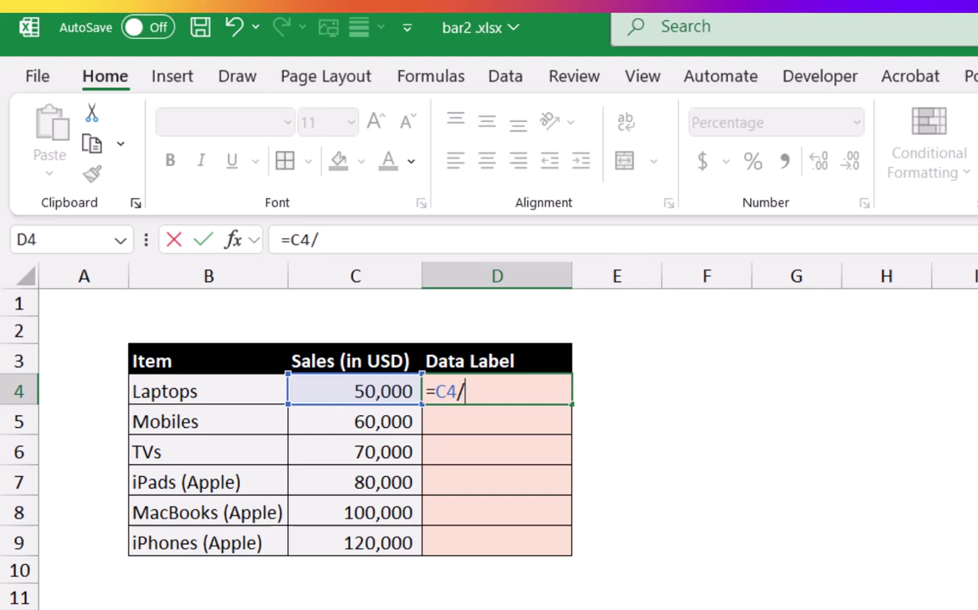
pyautogui.write('sum(')
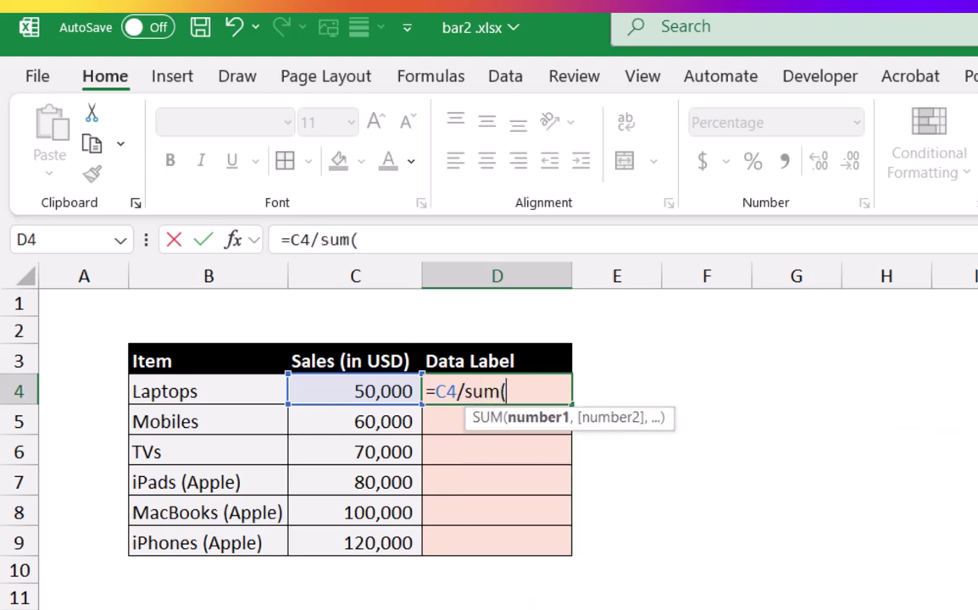
pyautogui.moveTo(376, 392); pyautogui.dragTo(379, 544)
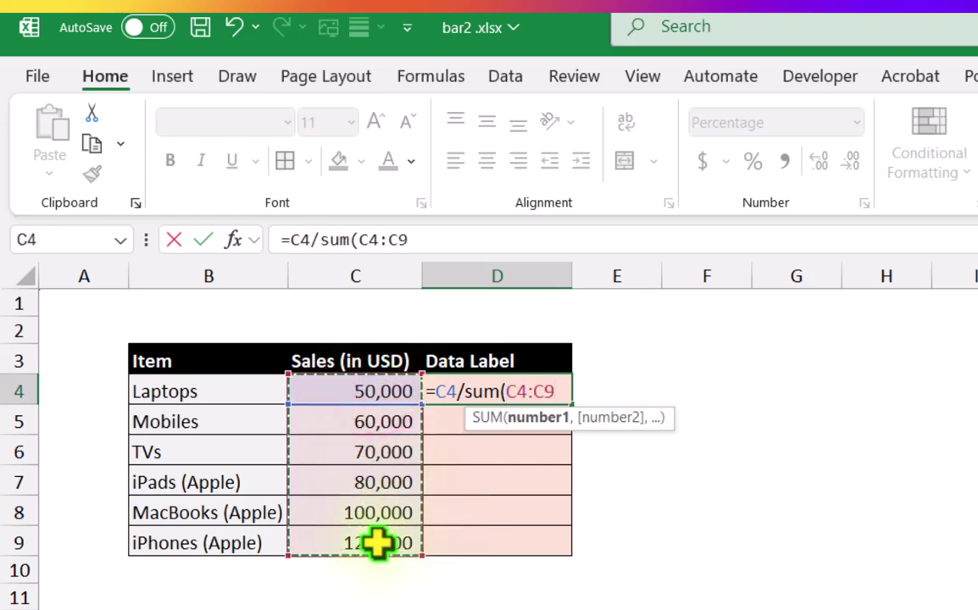
pyautogui.press('F4')
pyautogui.write(')')
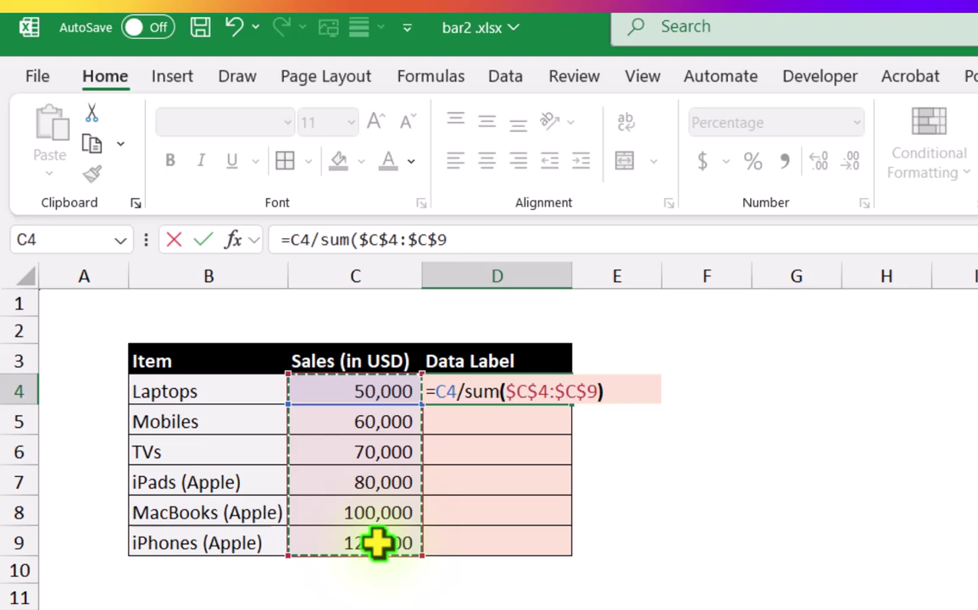
pyautogui.press('Return')
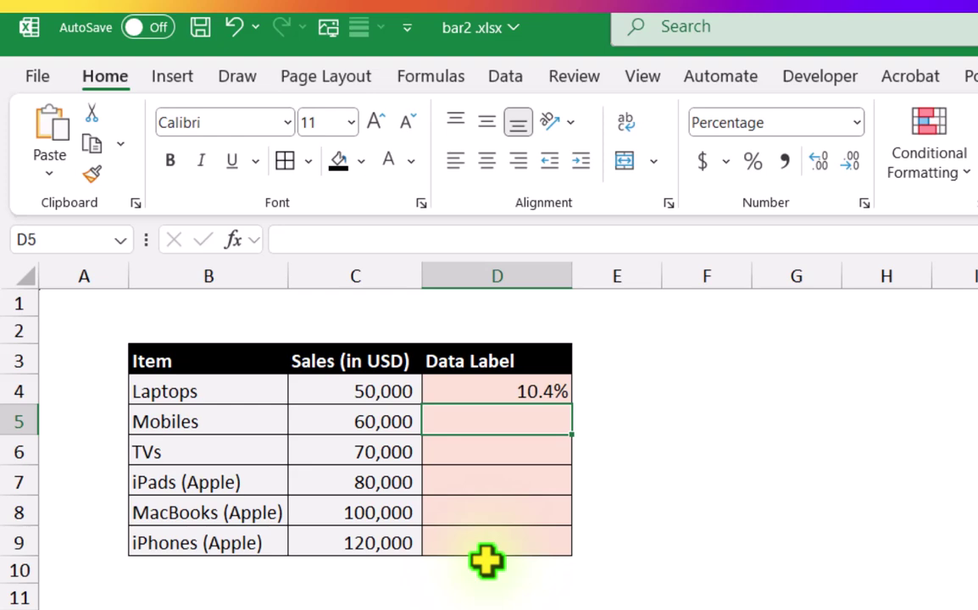
# Wrap the D4 formula in a TEXT function with the format "0.0%", giving =TEXT(C4/SUM($C$4:$C$9),"0.0%")
pyautogui.click(509, 392)
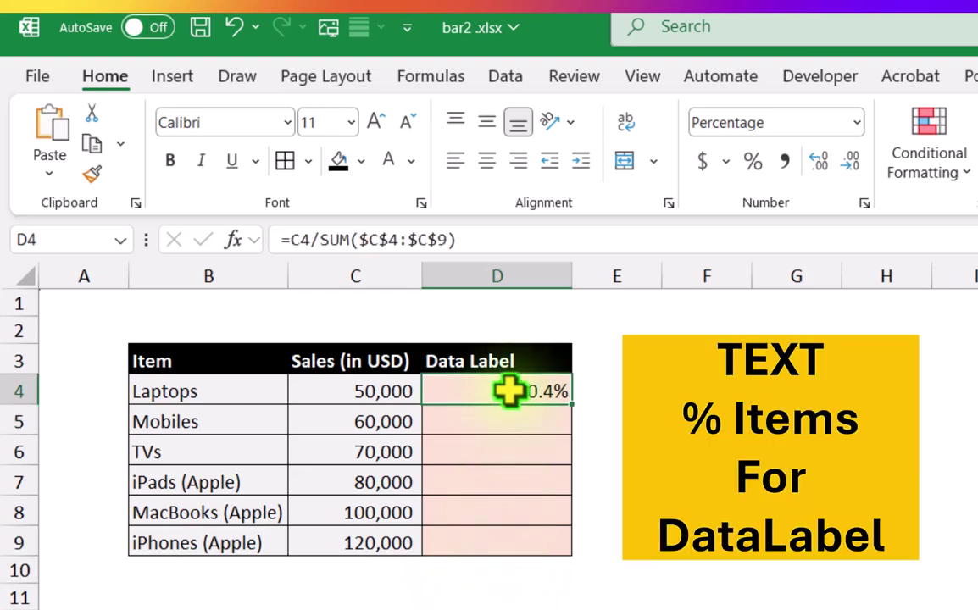
pyautogui.click(289, 230)
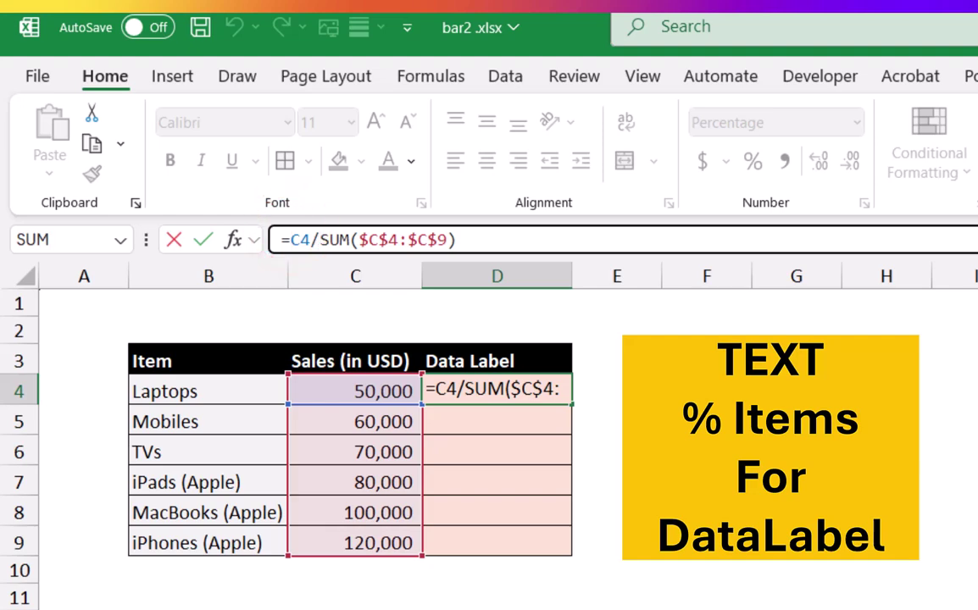
pyautogui.write('Text')
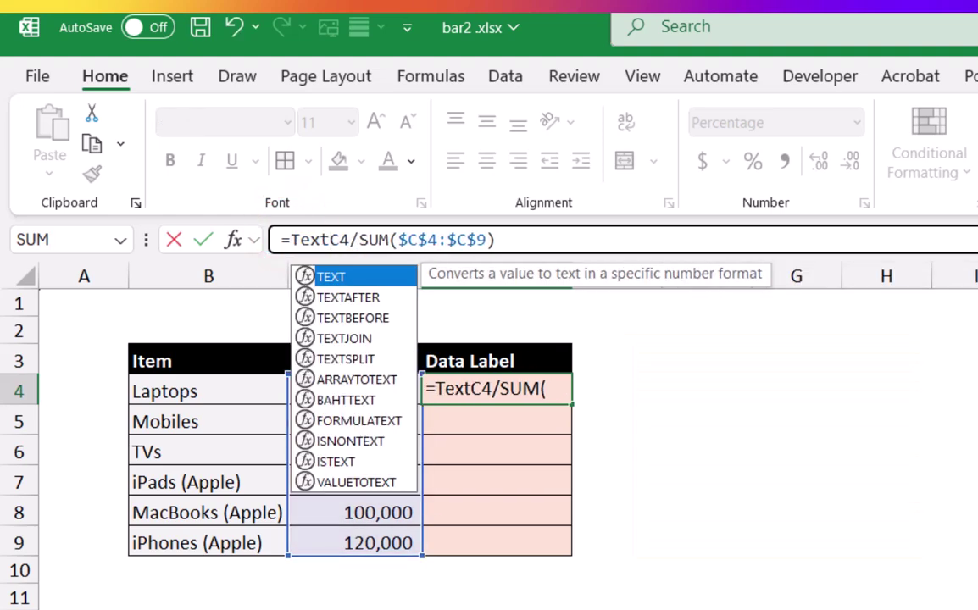
pyautogui.write('(')
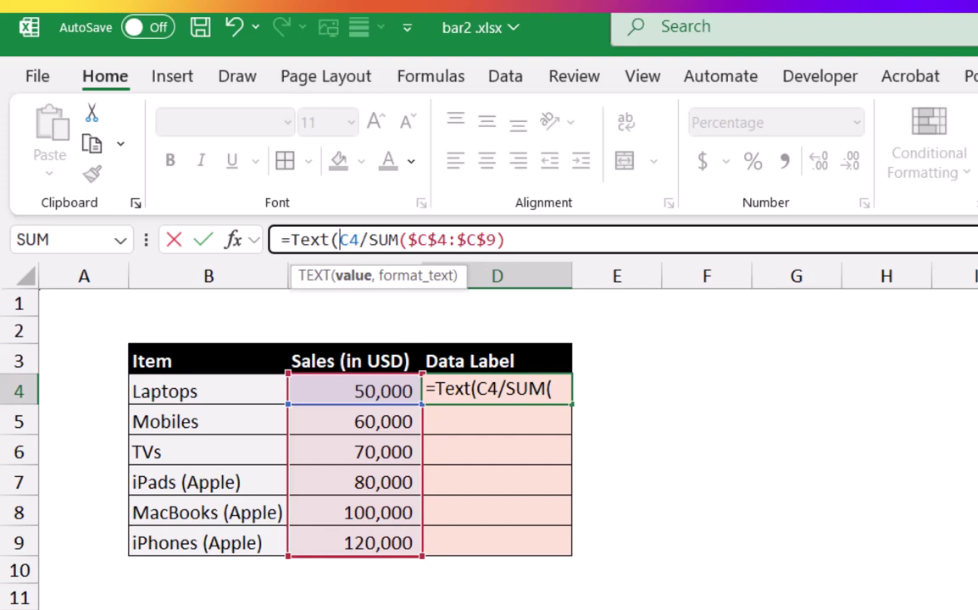
pyautogui.moveTo(341, 239); pyautogui.dragTo(515, 240)
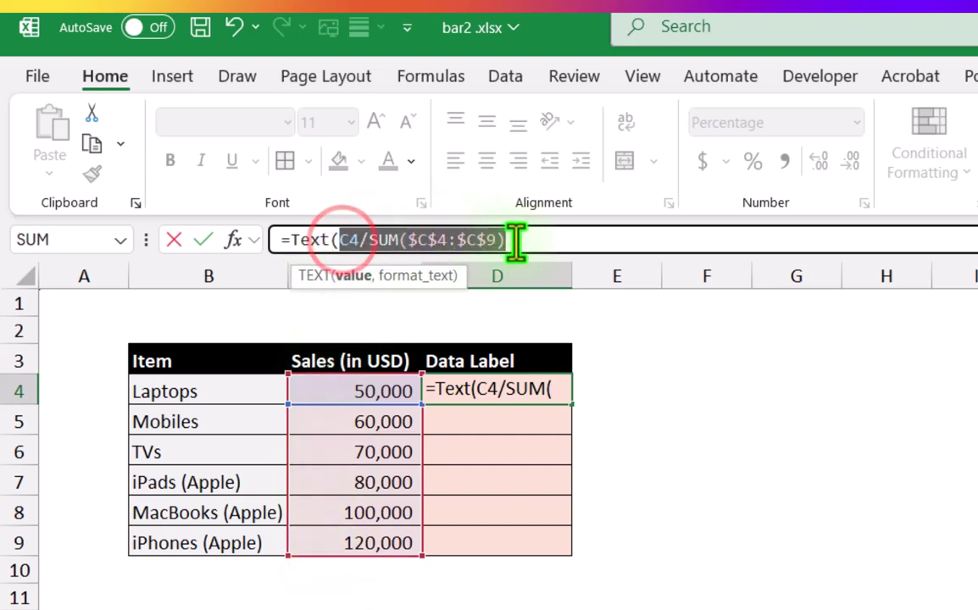
pyautogui.click(516, 239)
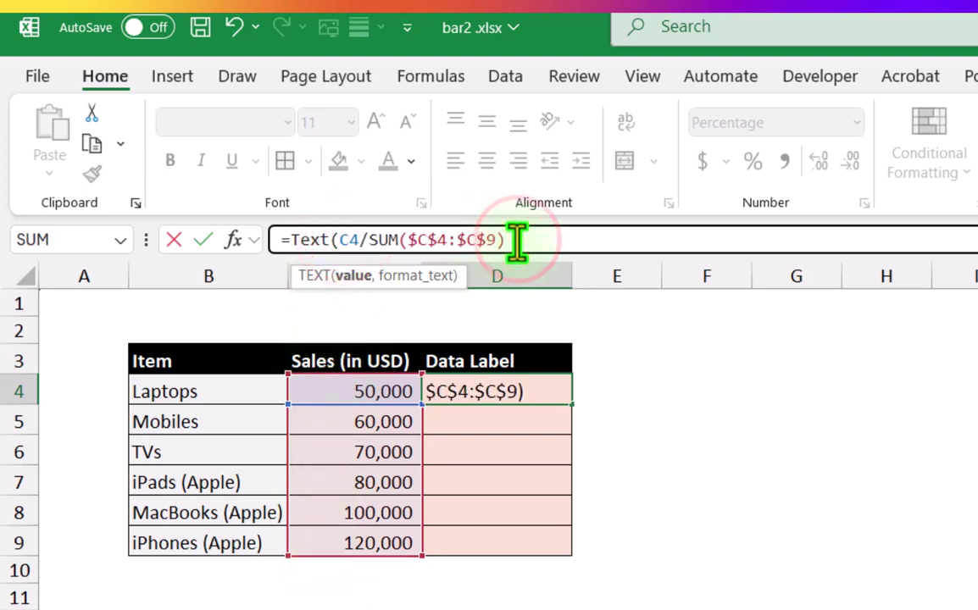
pyautogui.write(',')
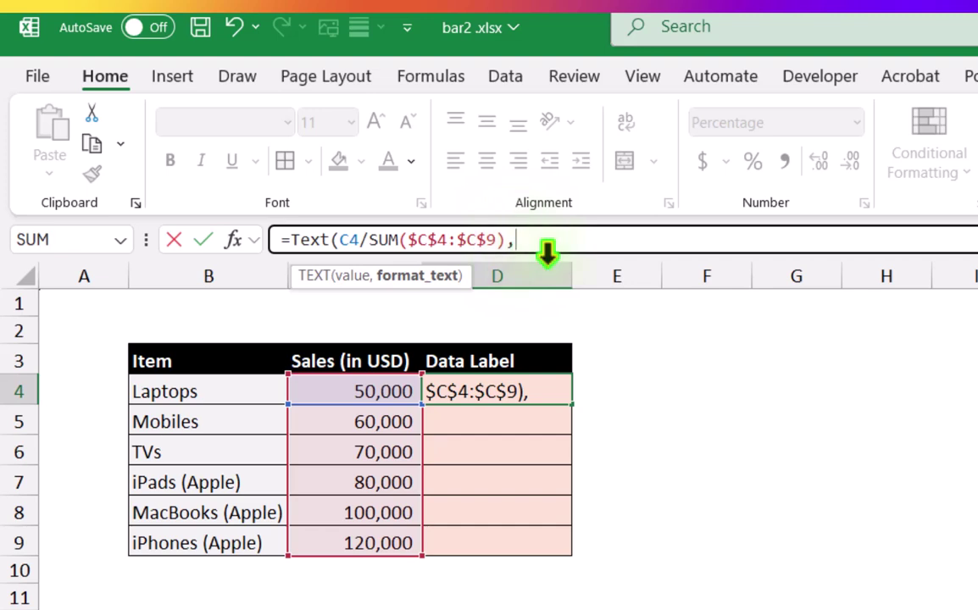
pyautogui.write('"')
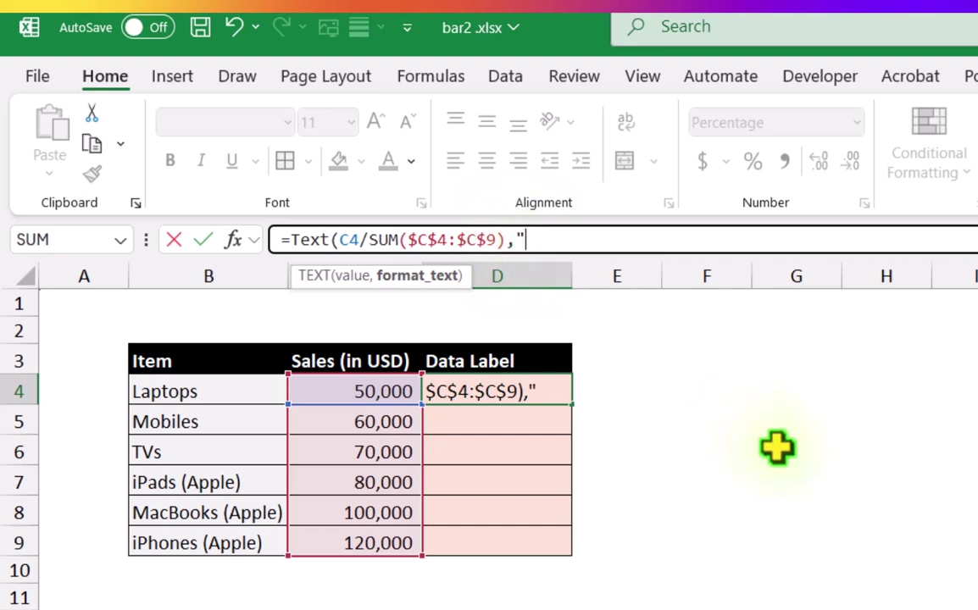
pyautogui.write('0.0%')
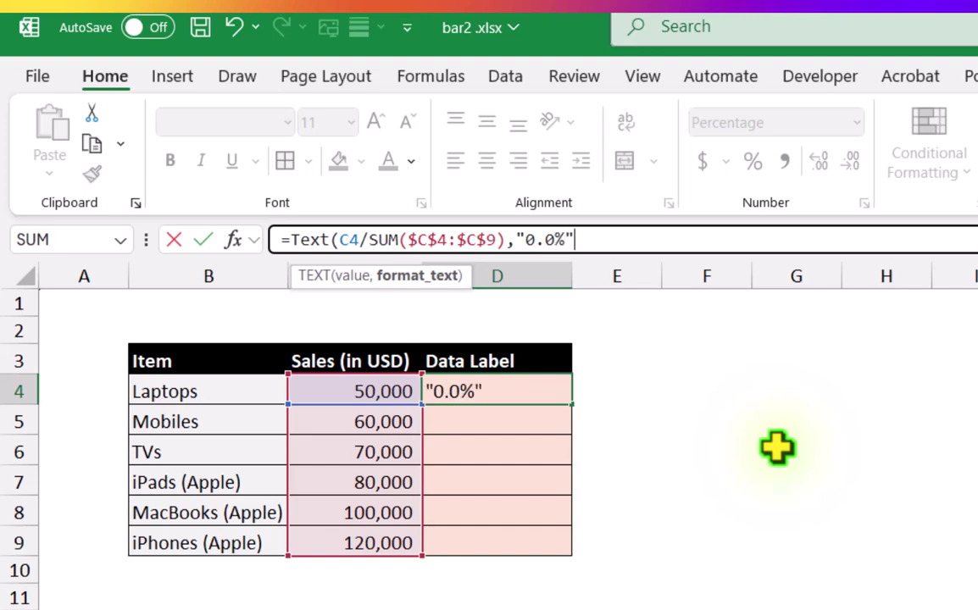
pyautogui.write('")')
pyautogui.press('Return')
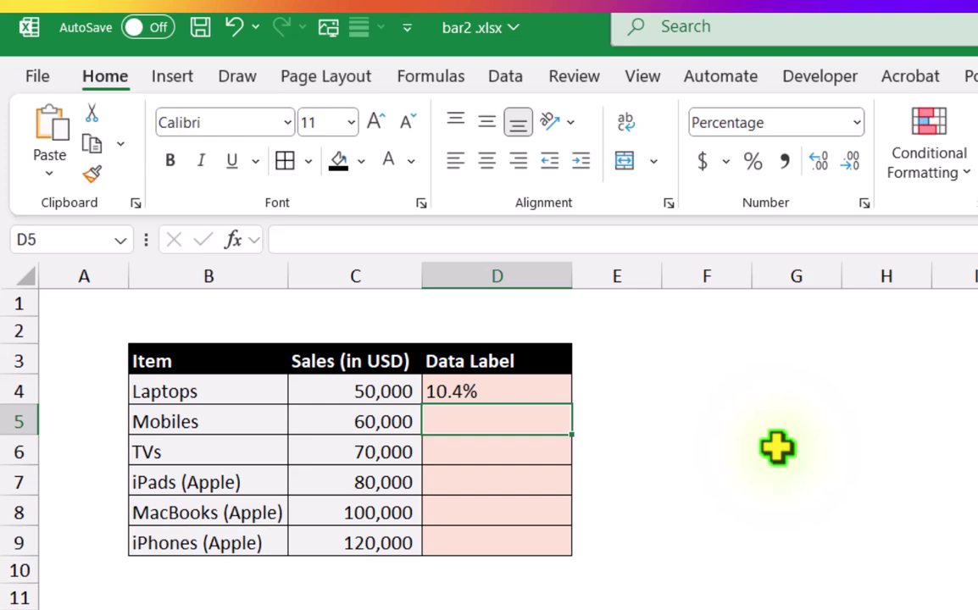
pyautogui.press('Right')
pyautogui.press('Down')
pyautogui.press('Down')
pyautogui.press('Down')
pyautogui.press('Down')
pyautogui.press('Down')
pyautogui.press('Down')
pyautogui.press('Down')
pyautogui.press('Down')
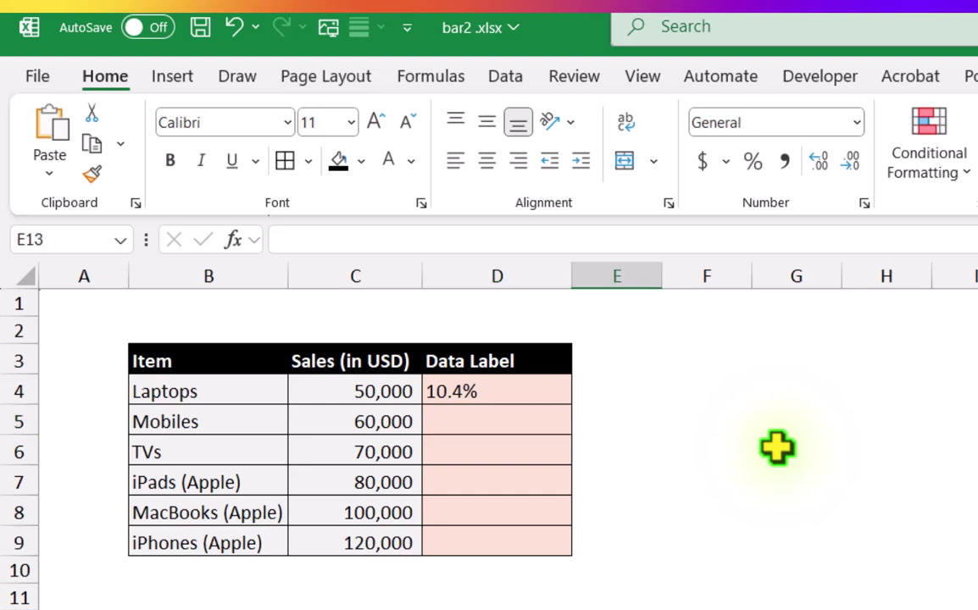
# Append a line break to the end of the D4 formula with &CHAR(10)
pyautogui.doubleClick(509, 397)
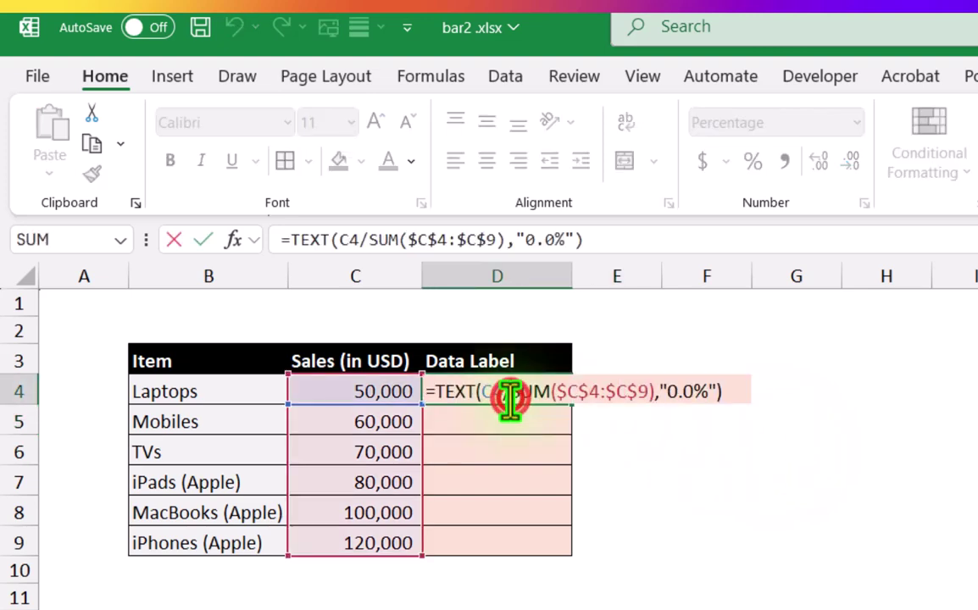
pyautogui.click(723, 391)
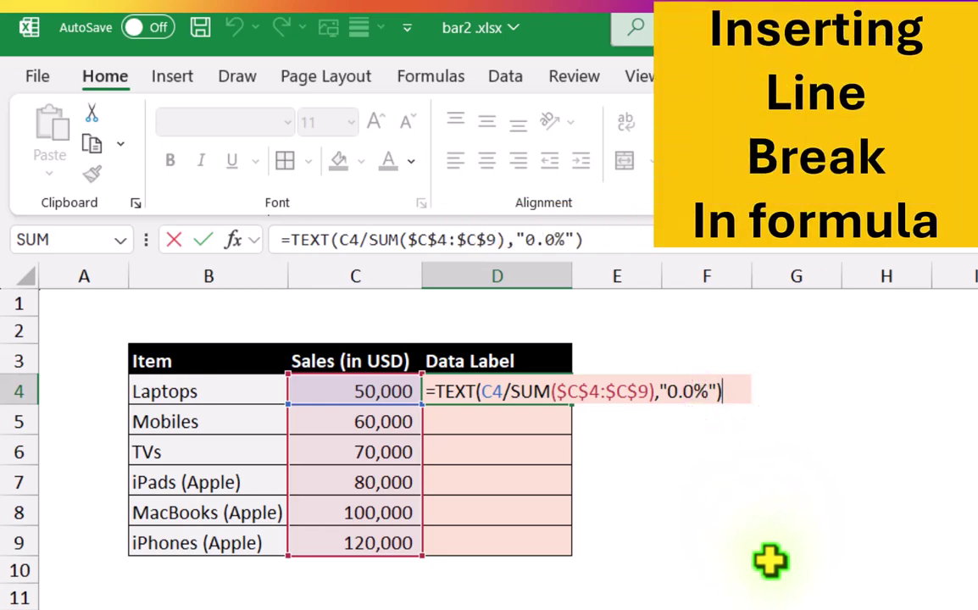
pyautogui.write('&Cha')
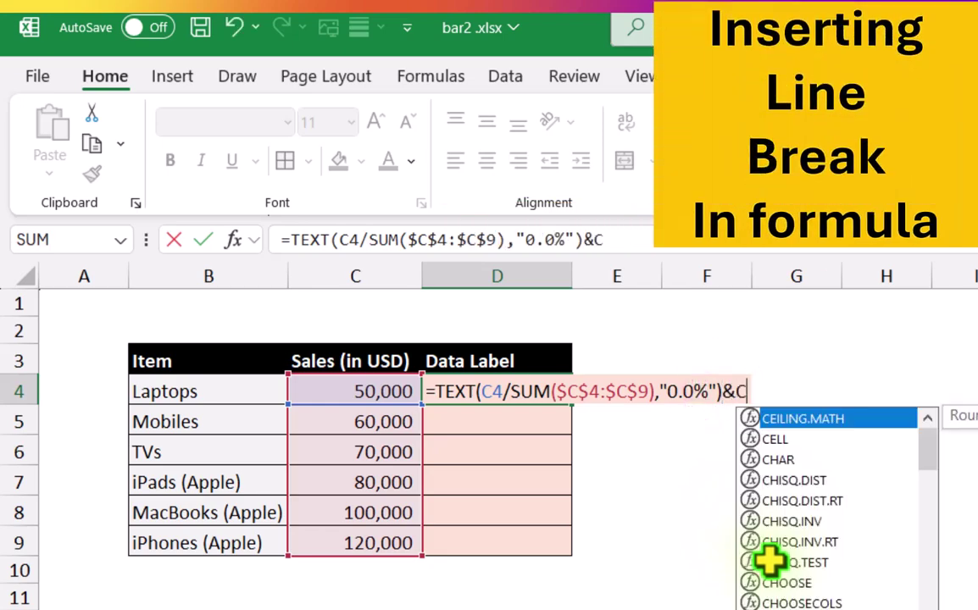
pyautogui.write('r(10)')
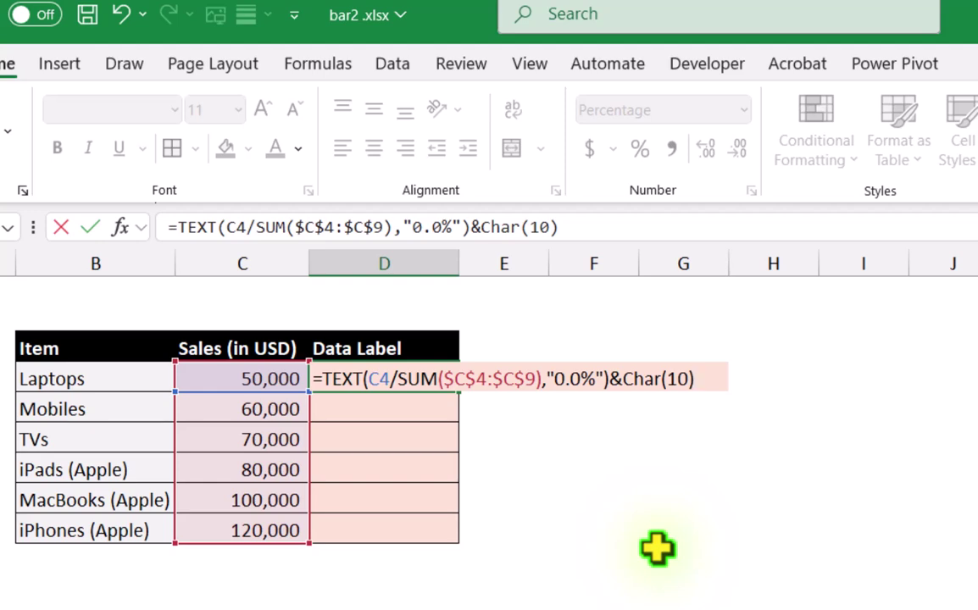
# Append the sales value in thousands to the D4 formula with &TEXT(C4,"#,##0,K") and commit it
pyautogui.write('&')
pyautogui.write('Text')
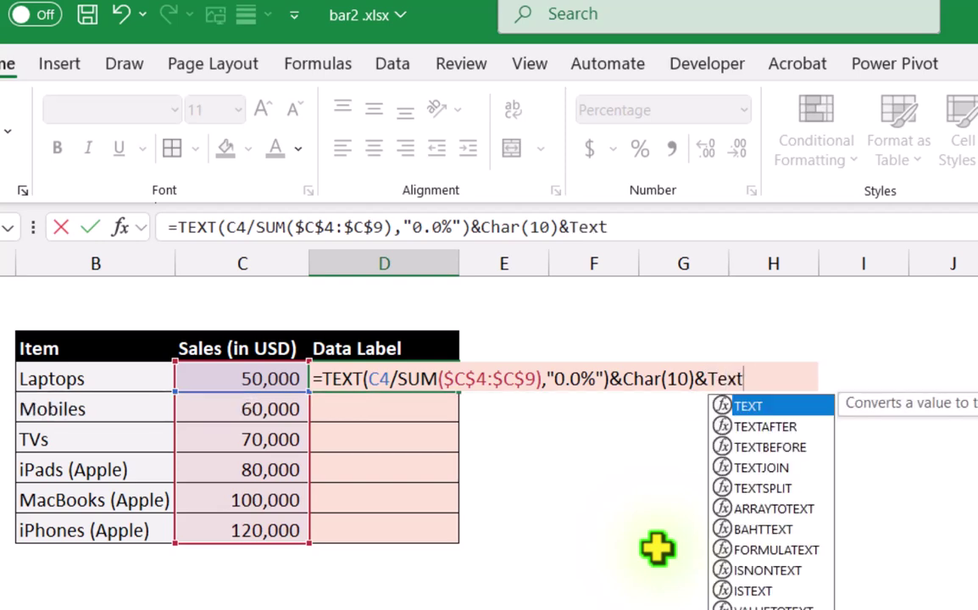
pyautogui.write('(')
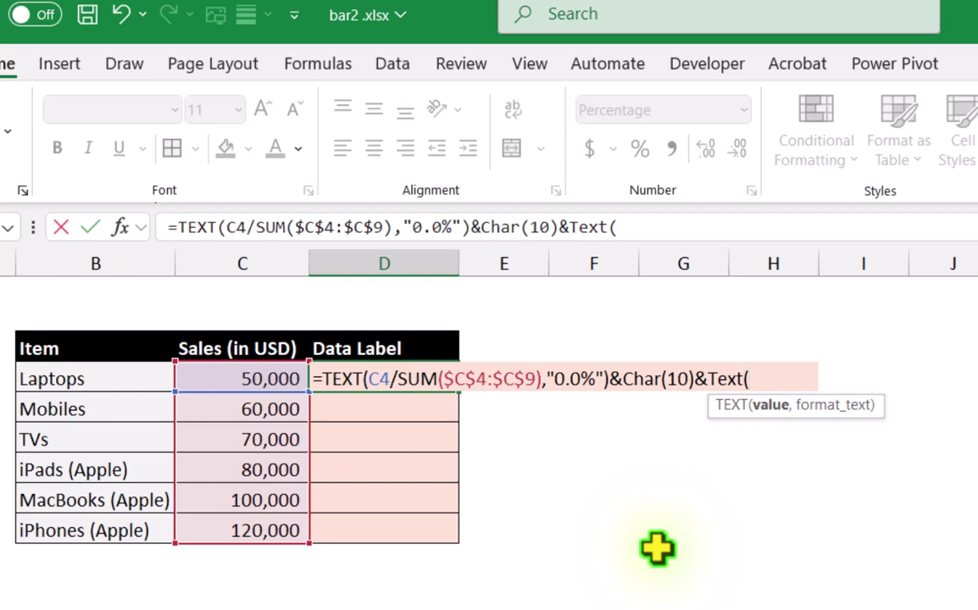
pyautogui.click(258, 386)
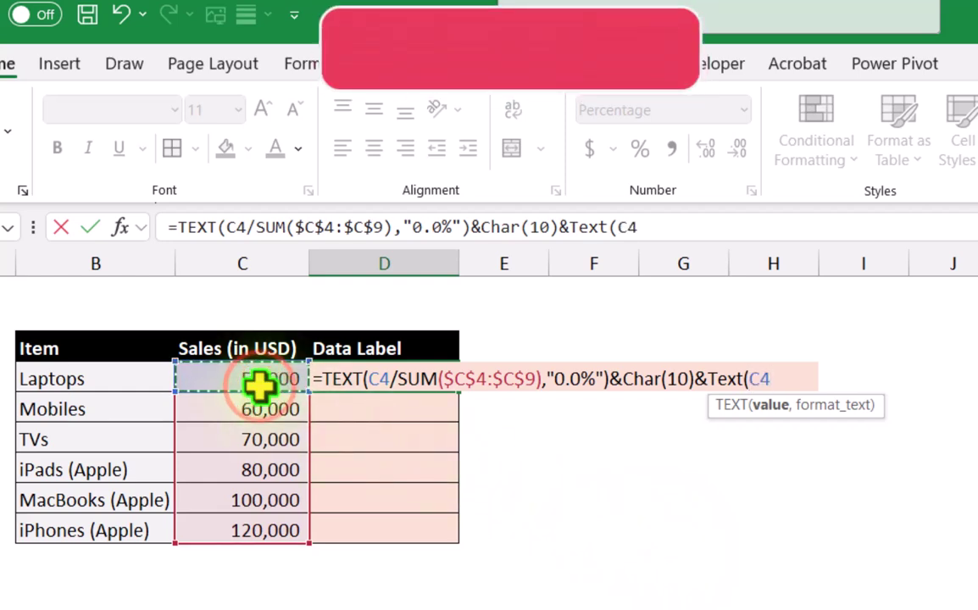
pyautogui.write(',')
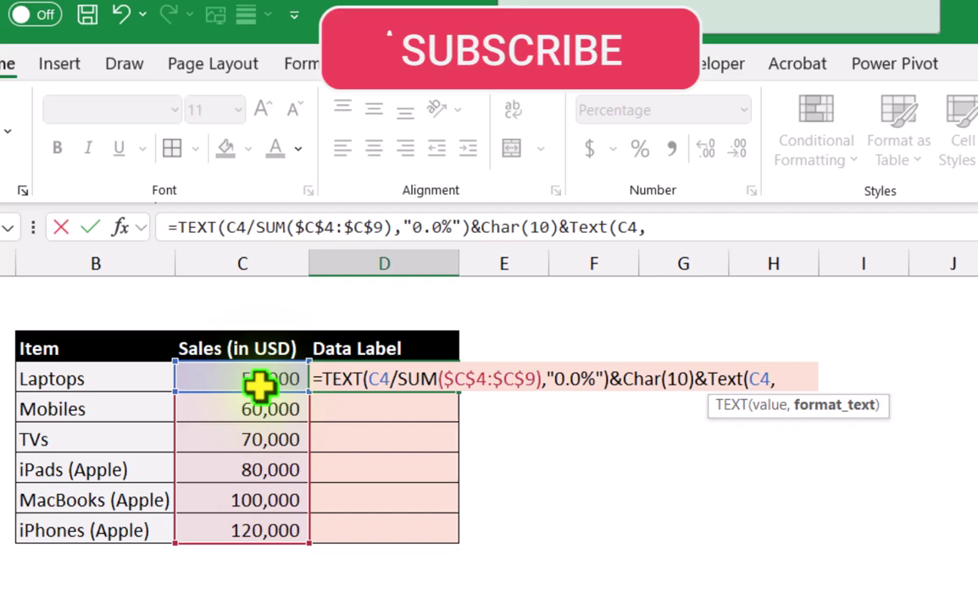
pyautogui.write('"')
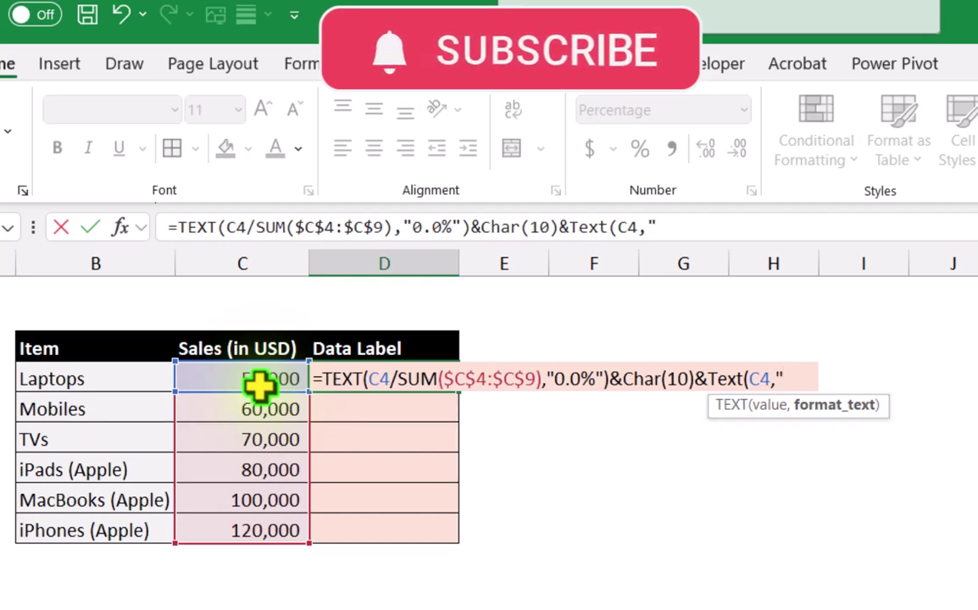
pyautogui.write('#,##')
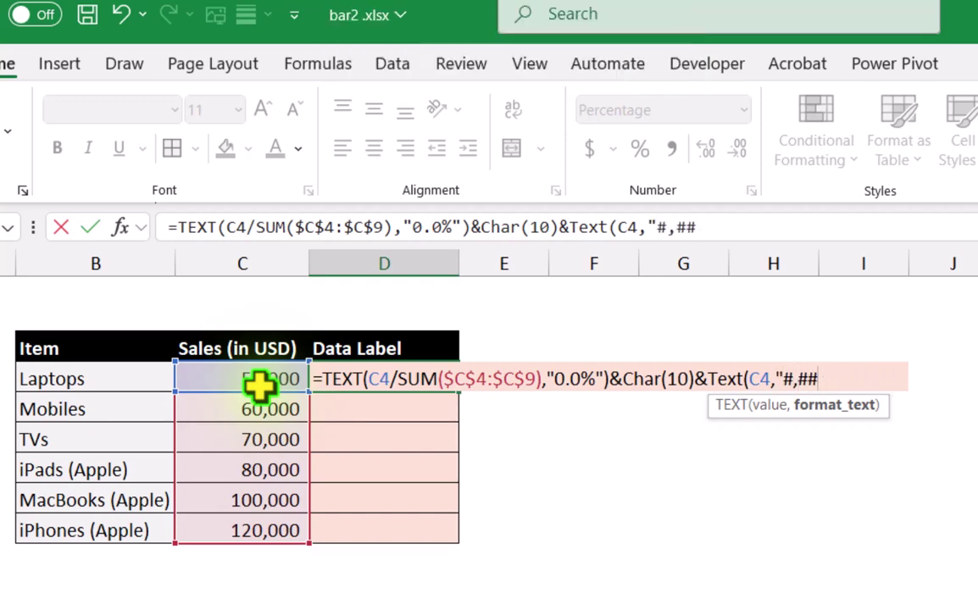
pyautogui.write('0,K"')
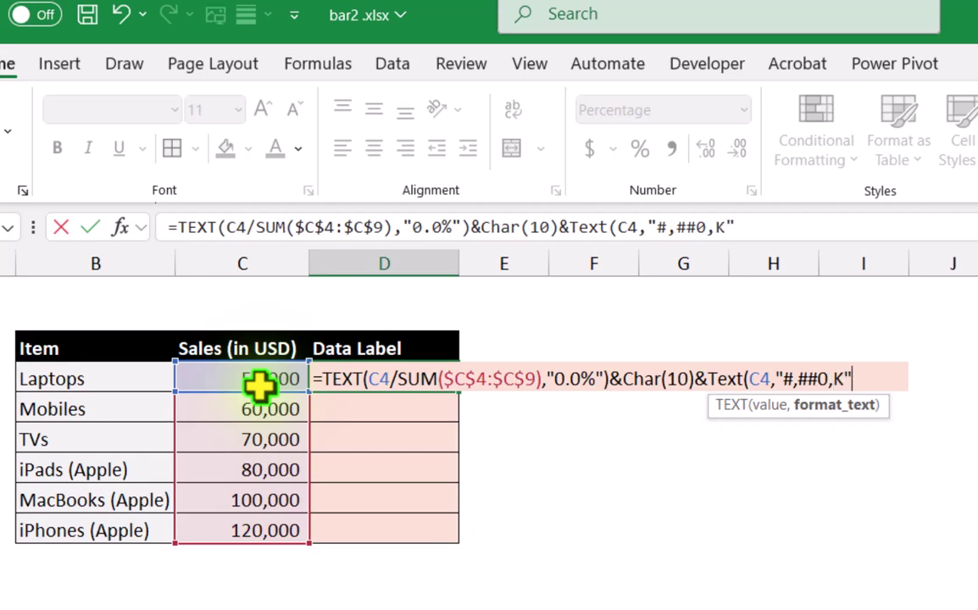
pyautogui.write(')')
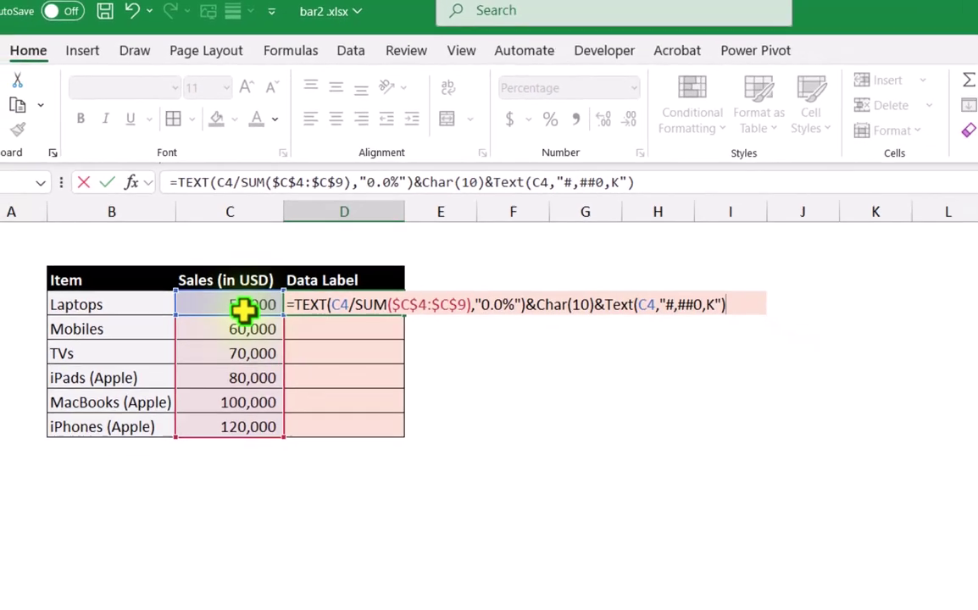
pyautogui.press('Return')
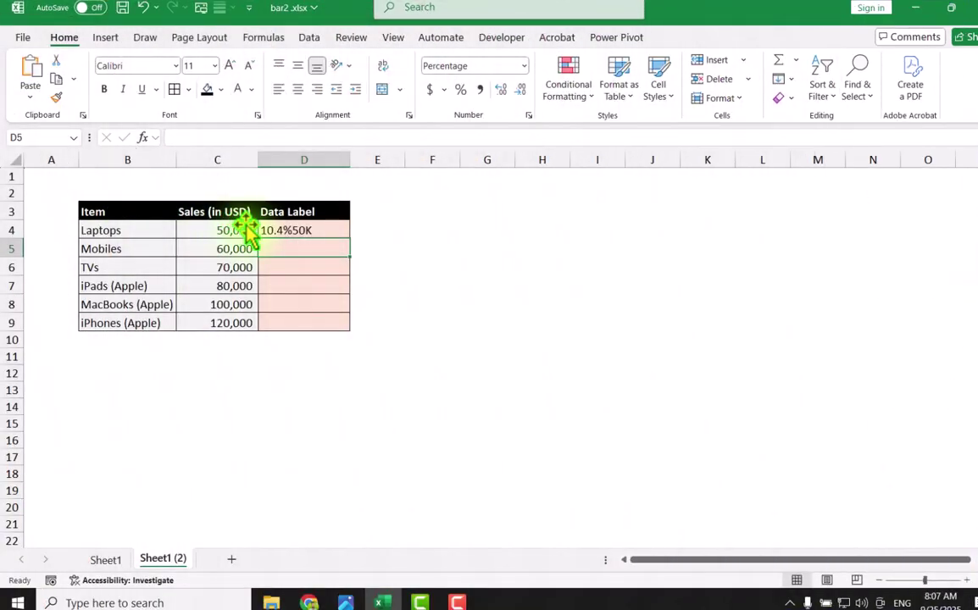
# Turn on text wrapping for cell D4 and increase the height of row 4 to fit two lines
pyautogui.click(328, 230)
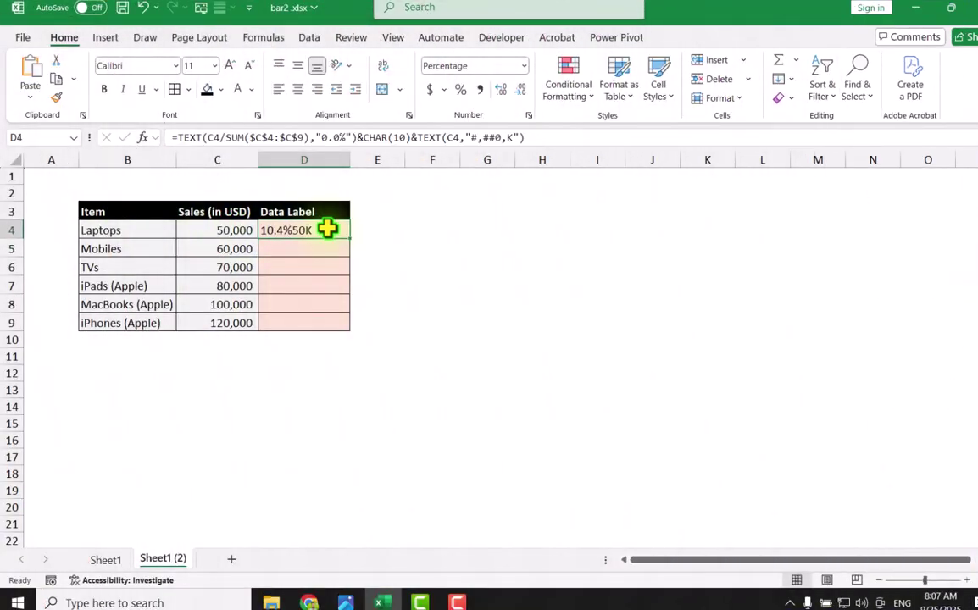
pyautogui.click(383, 68)
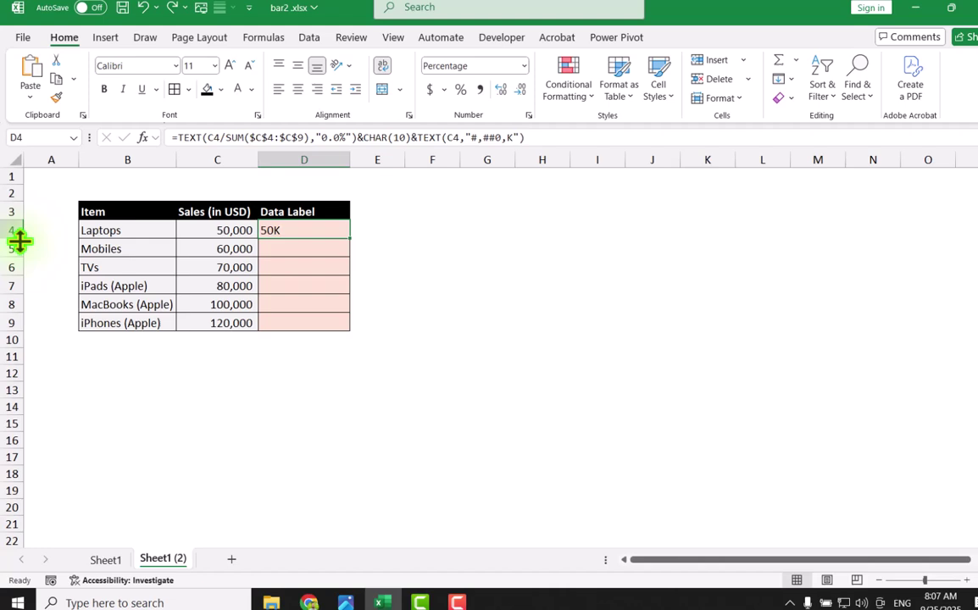
pyautogui.moveTo(17, 237); pyautogui.dragTo(17, 256)
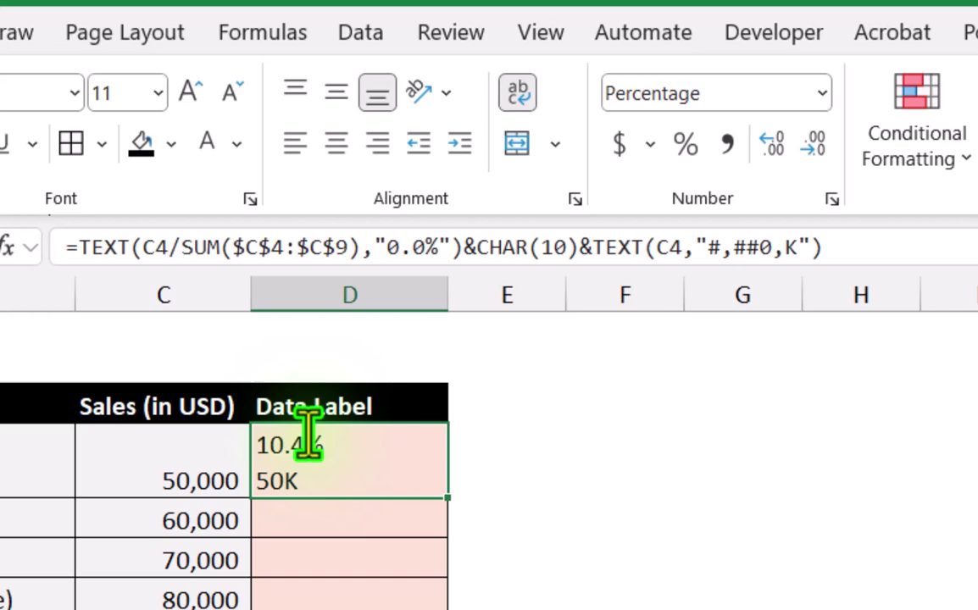
# Enclose the percentage format in the D4 formula in parentheses, making it "(0.0%)", and commit the formula
pyautogui.click(385, 246)
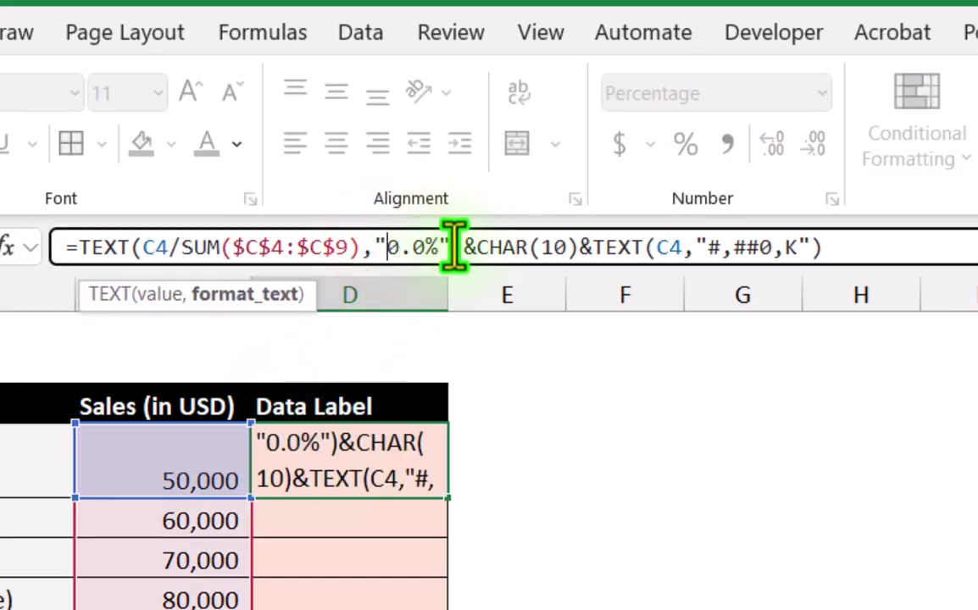
pyautogui.write('(')
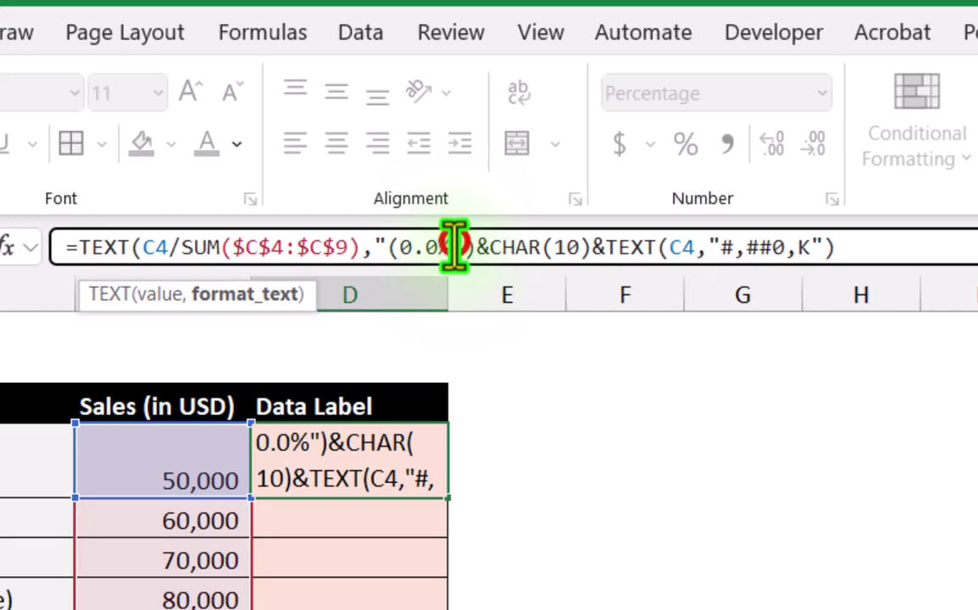
pyautogui.click(455, 246)
pyautogui.write(')')
pyautogui.press('Return')
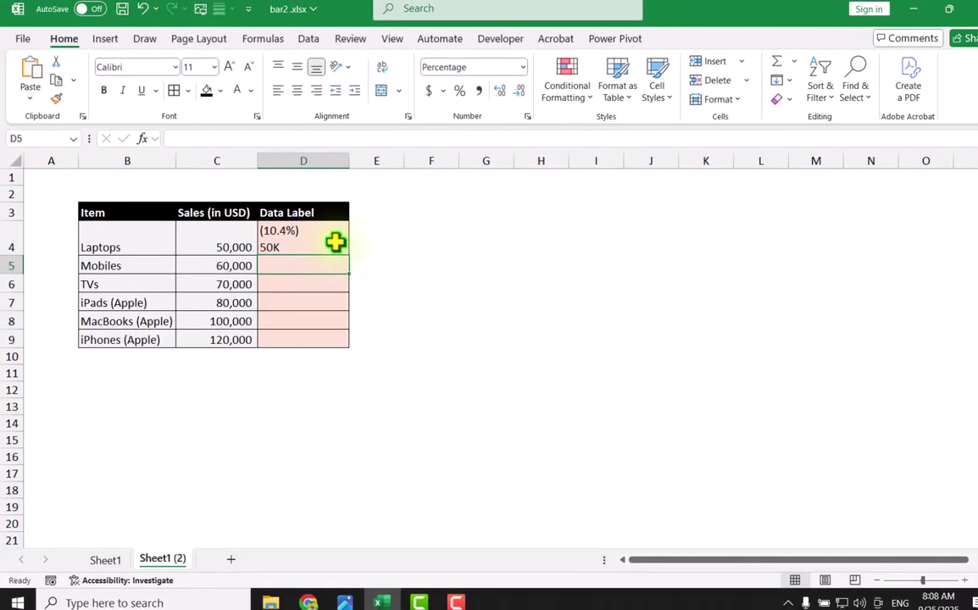
# Turn off text wrapping for cell D4 and fill its formula down through D9
pyautogui.click(336, 243)
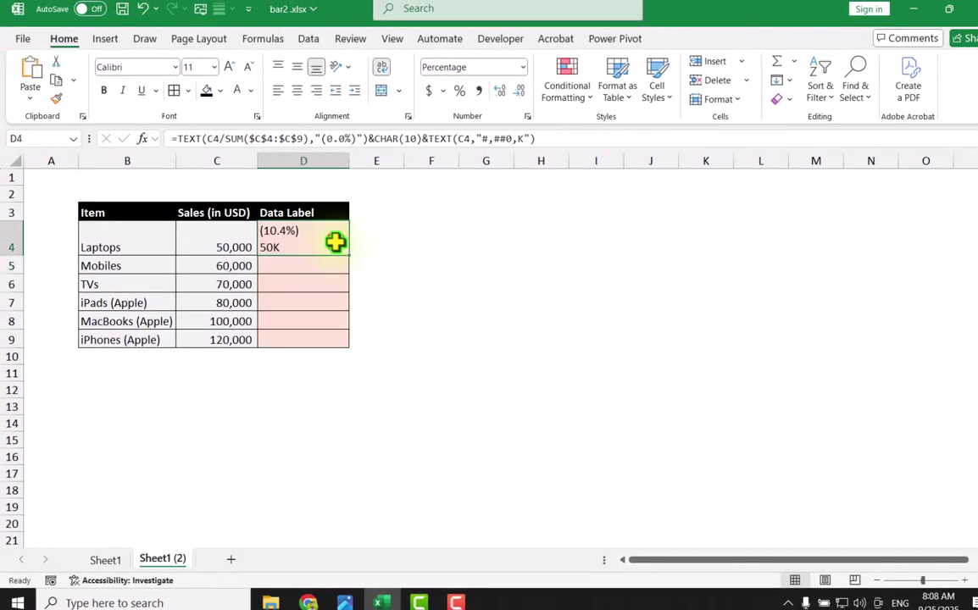
pyautogui.click(379, 69)
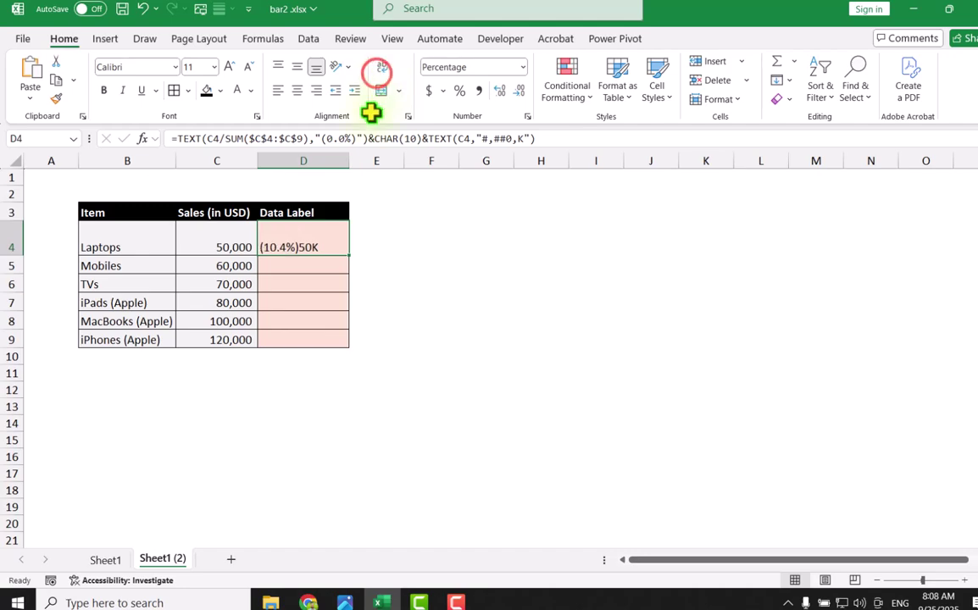
pyautogui.moveTo(349, 254); pyautogui.dragTo(346, 340)
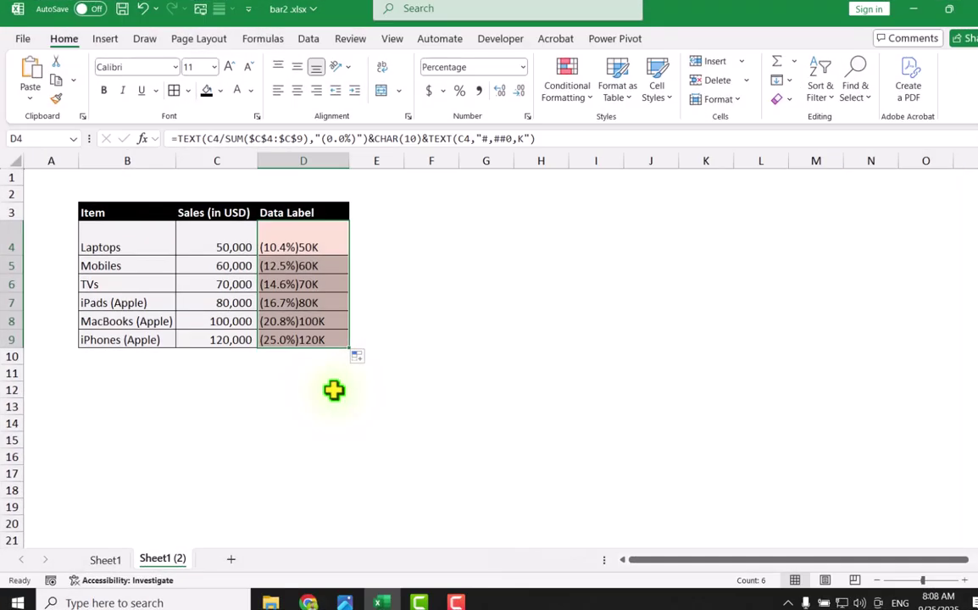
pyautogui.click(333, 390)
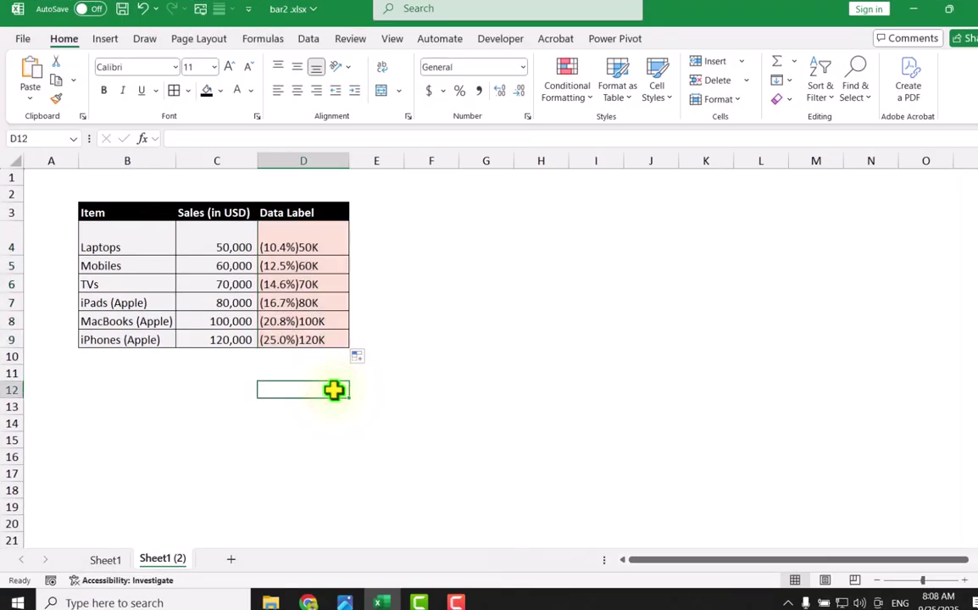
# Insert a recommended Clustered Bar chart from the Item and Sales (in USD) data in B3:C9
pyautogui.click(100, 212)
pyautogui.hotkey('shift', 'Down')
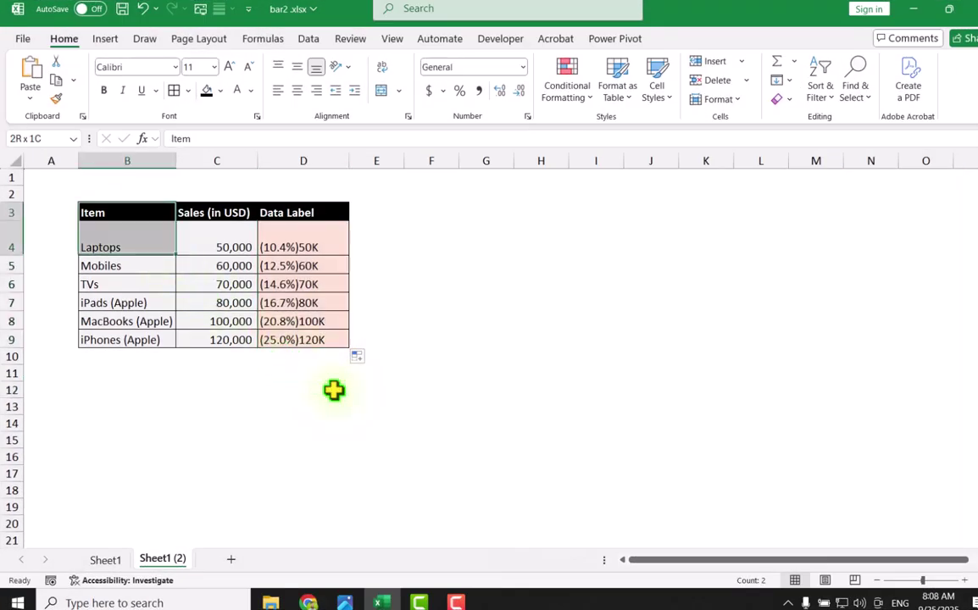
pyautogui.hotkey('shift', 'Down')
pyautogui.hotkey('shift', 'Down')
pyautogui.hotkey('shift', 'Down')
pyautogui.hotkey('shift', 'Down')
pyautogui.hotkey('shift', 'Right')
pyautogui.hotkey('shift', 'Down')
pyautogui.click(105, 38)
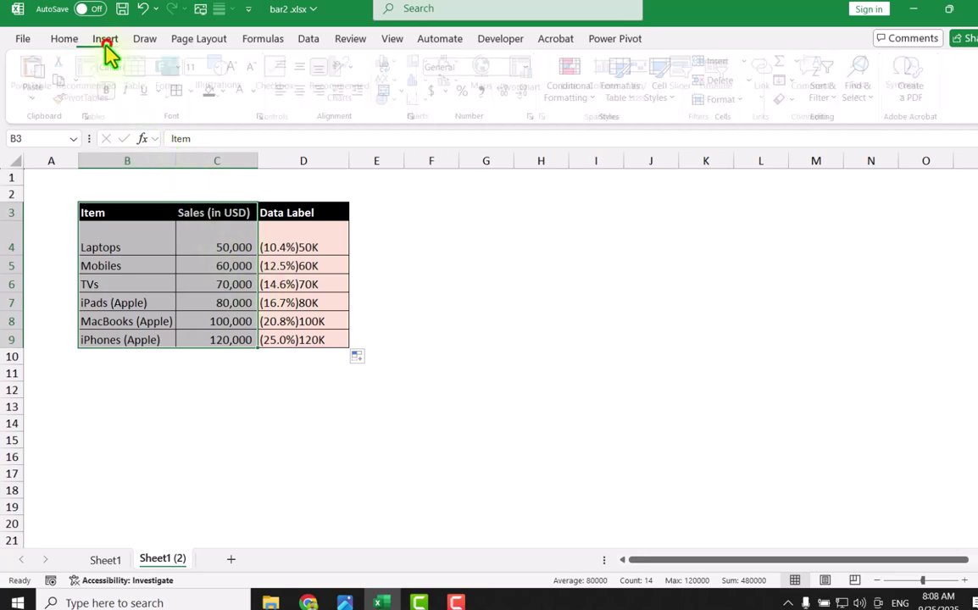
pyautogui.click(343, 95)
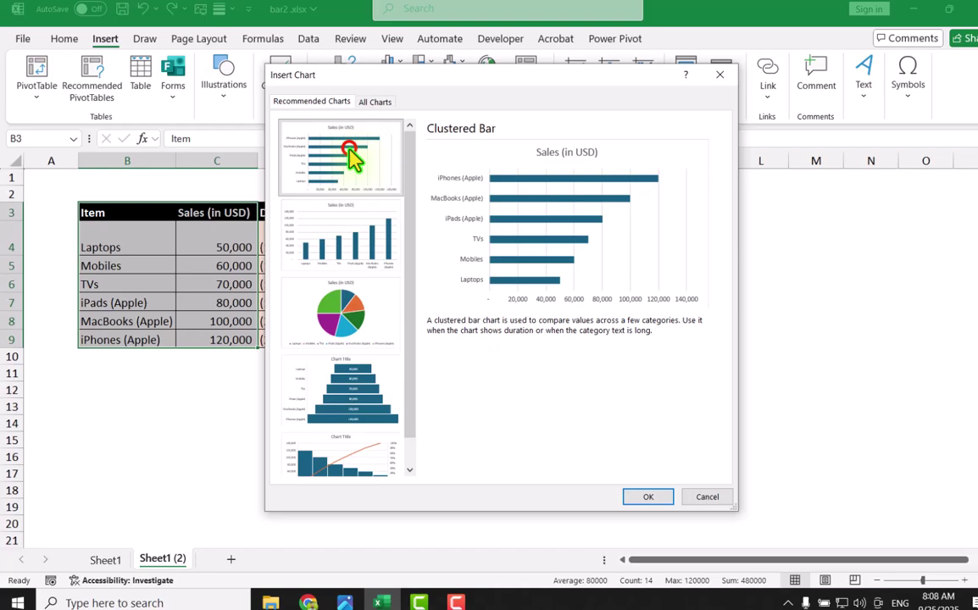
pyautogui.click(348, 146)
pyautogui.click(645, 498)
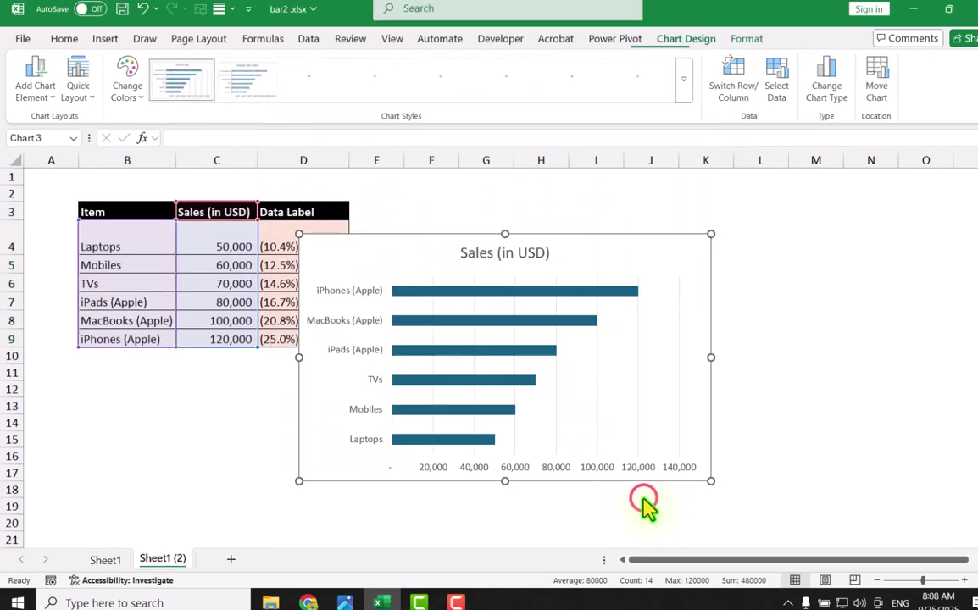
# Move the chart beside the table so it no longer covers column D, and enlarge it to about column M, row 16
pyautogui.moveTo(327, 256); pyautogui.dragTo(386, 199)
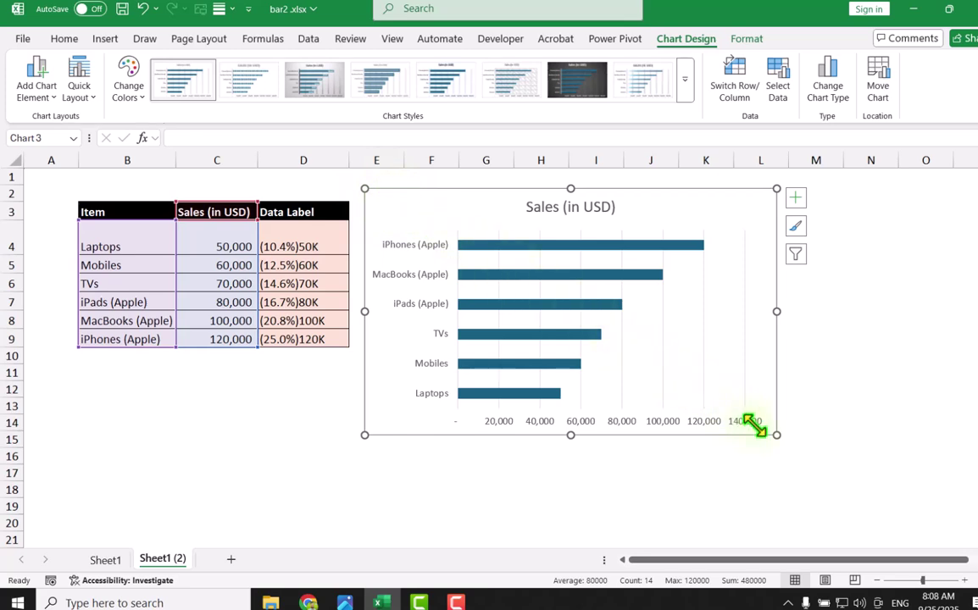
pyautogui.moveTo(779, 439); pyautogui.dragTo(817, 472)
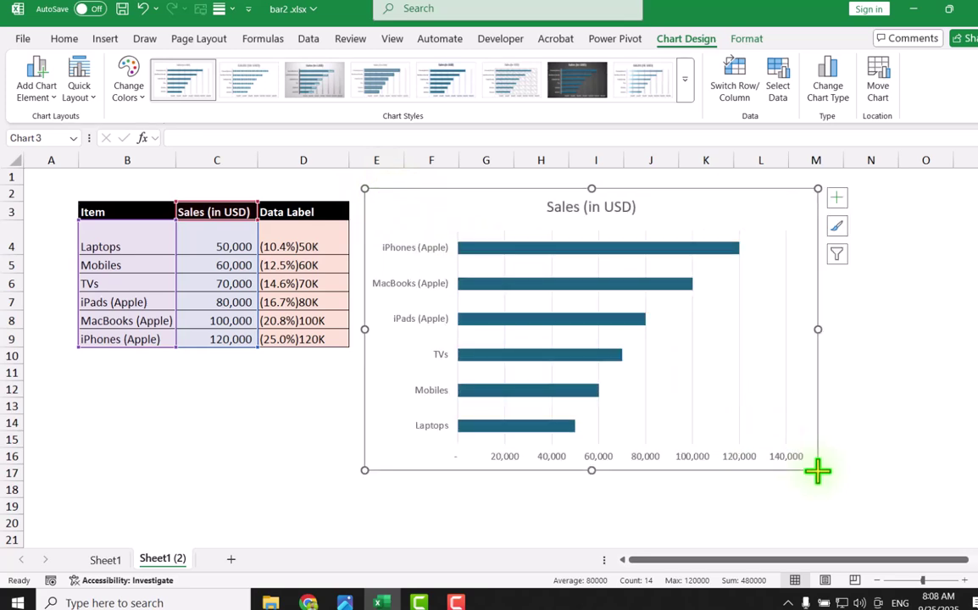
# Delete the chart's horizontal value axis, vertical gridlines and category axis labels
pyautogui.click(701, 463)
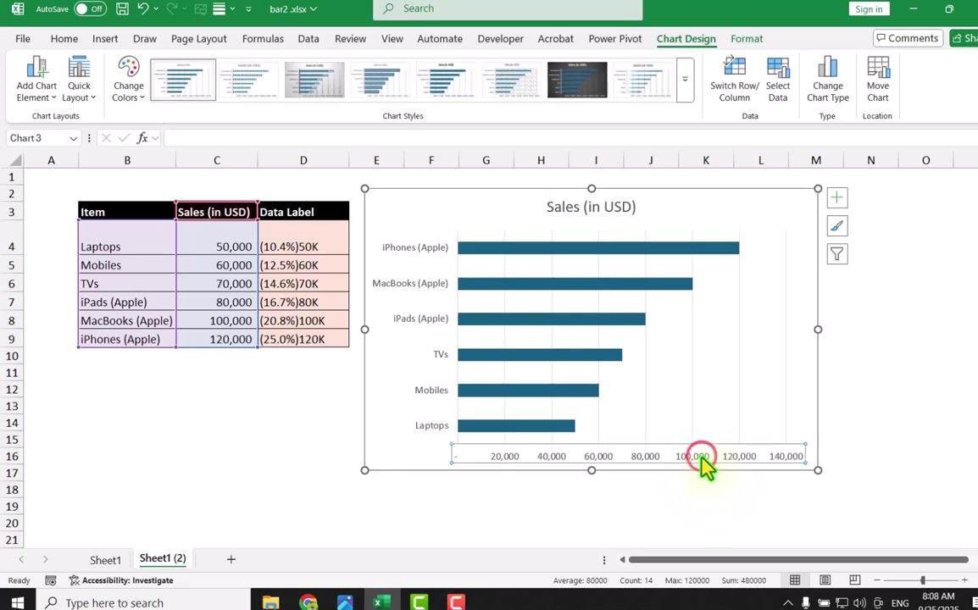
pyautogui.press('Delete')
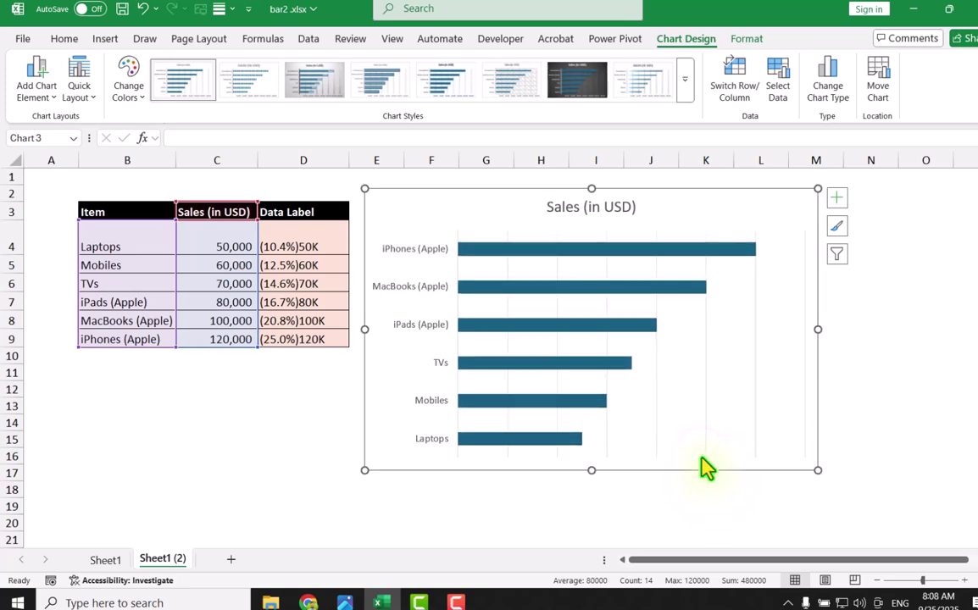
pyautogui.click(705, 382)
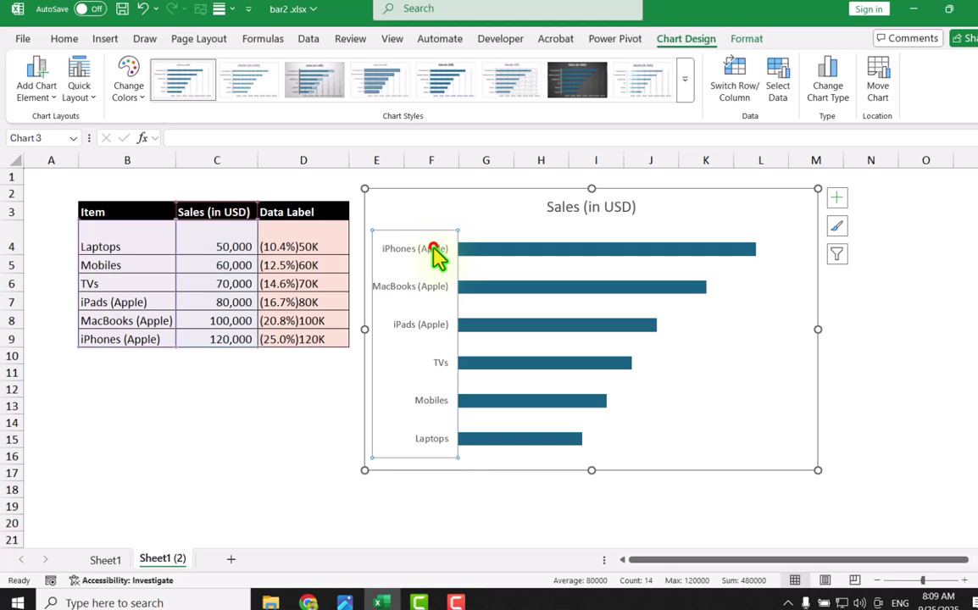
pyautogui.press('Delete')
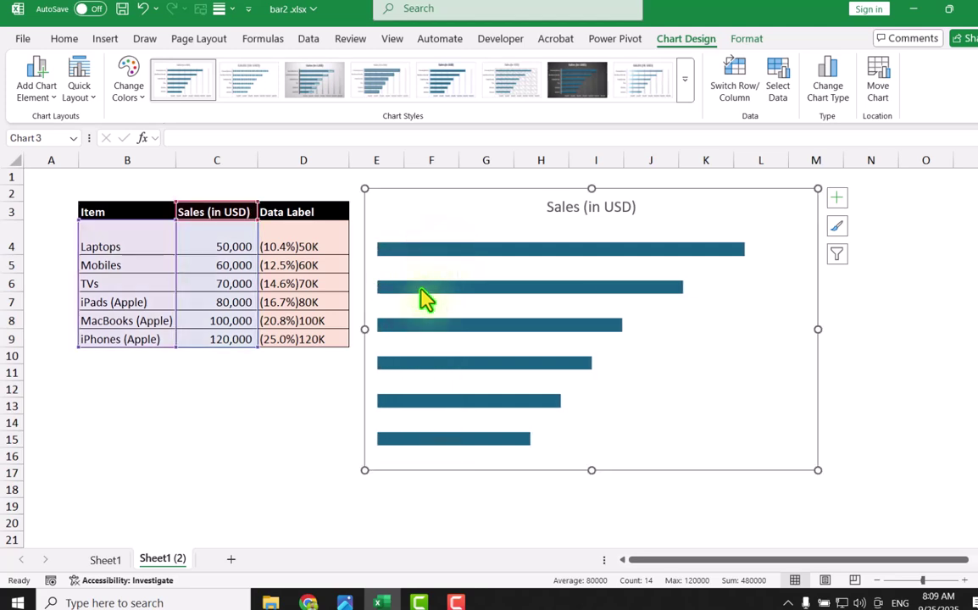
# Set the gap width of the bar series to 20%
pyautogui.click(404, 258)
pyautogui.rightClick(405, 254)
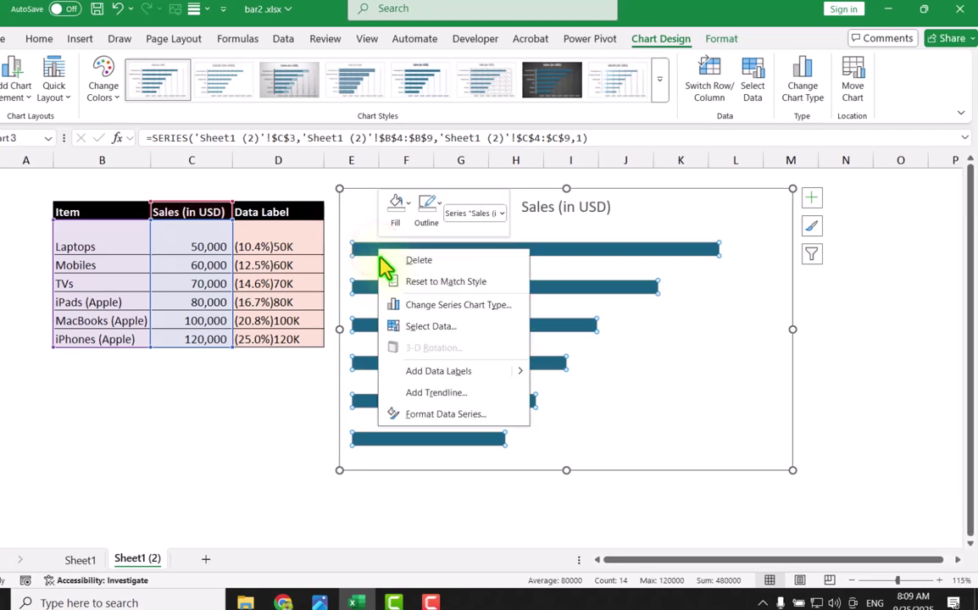
pyautogui.click(436, 414)
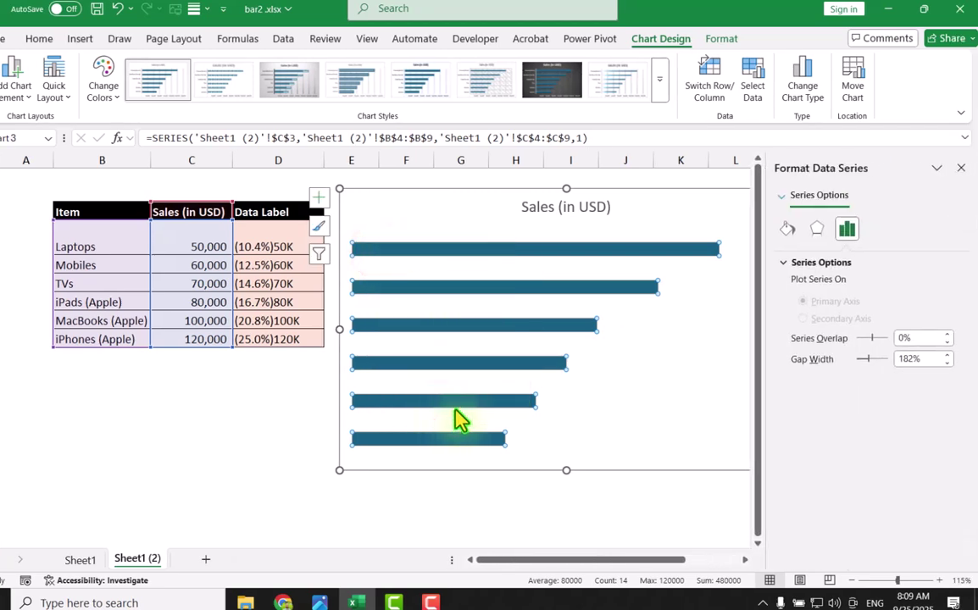
pyautogui.doubleClick(917, 359)
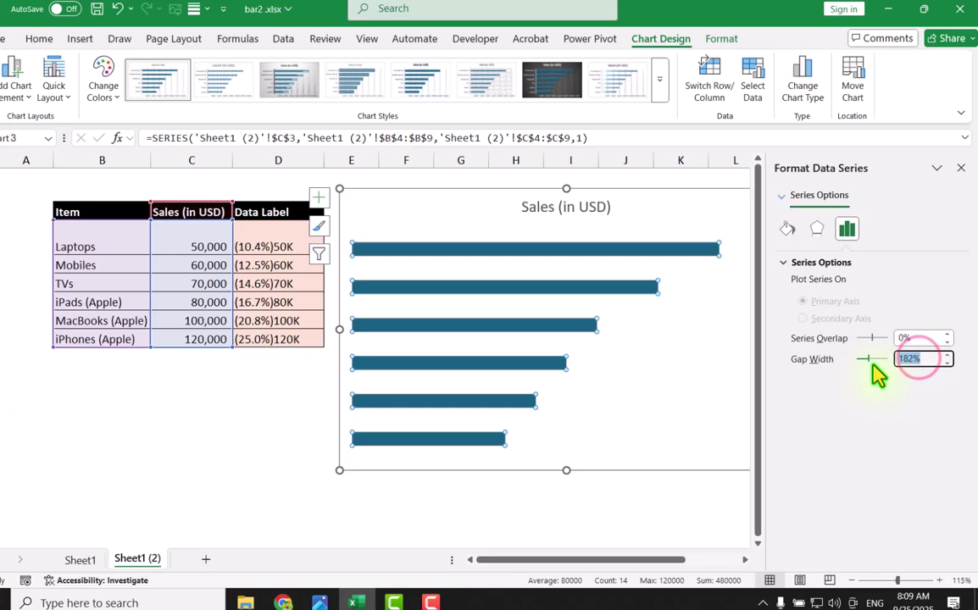
pyautogui.press('Return')
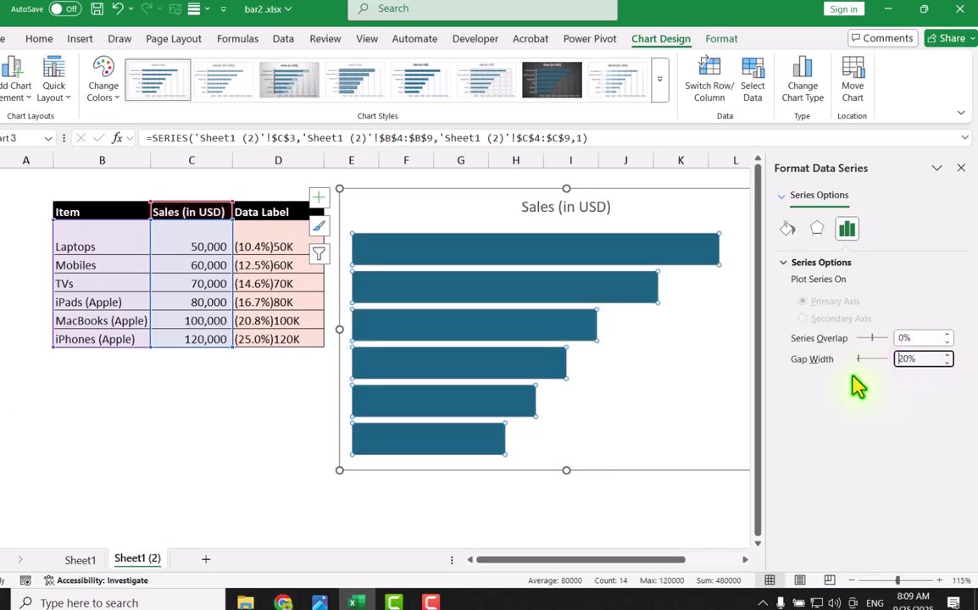
pyautogui.click(292, 408)
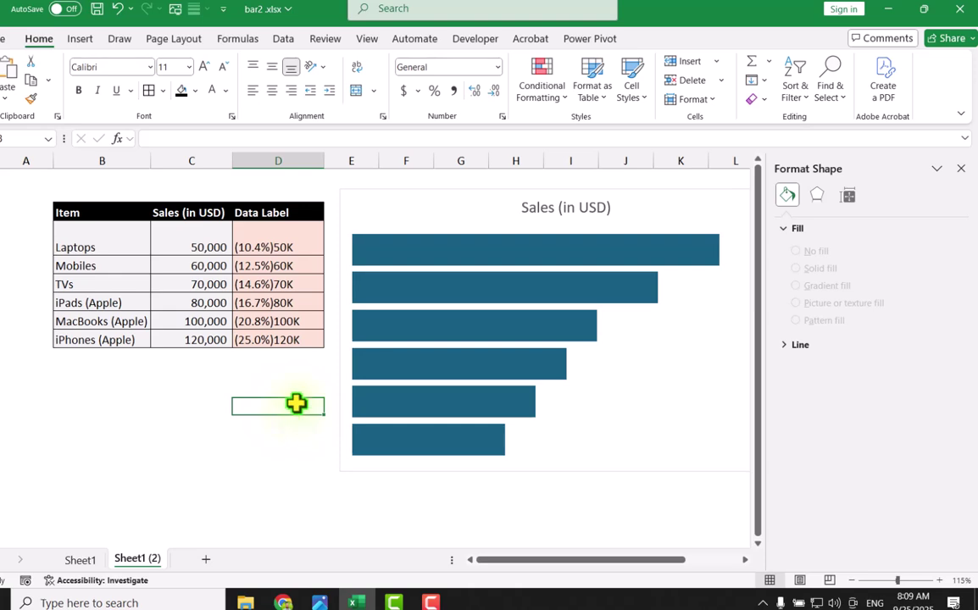
# Copy the sales series and paste it into the chart to make three identical series, then check the list of chart elements
pyautogui.click(378, 257)
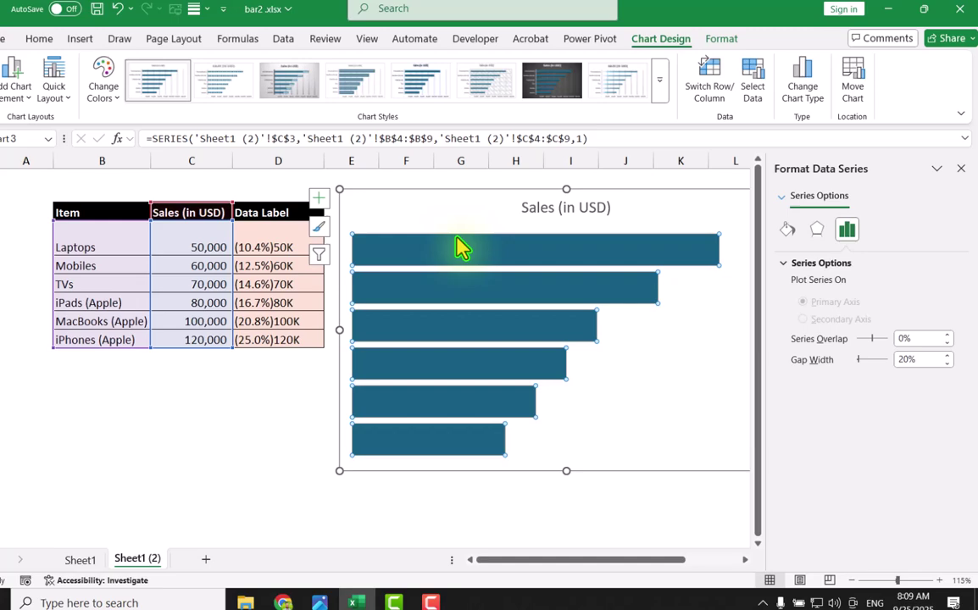
pyautogui.hotkey('ctrl', 'c')
pyautogui.hotkey('ctrl', 'v')
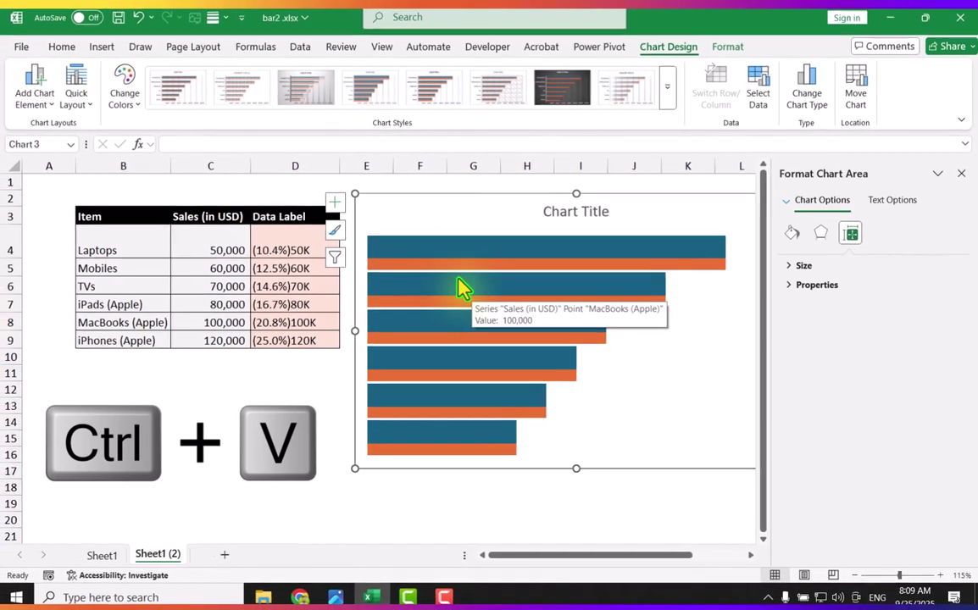
pyautogui.click(737, 47)
pyautogui.click(112, 69)
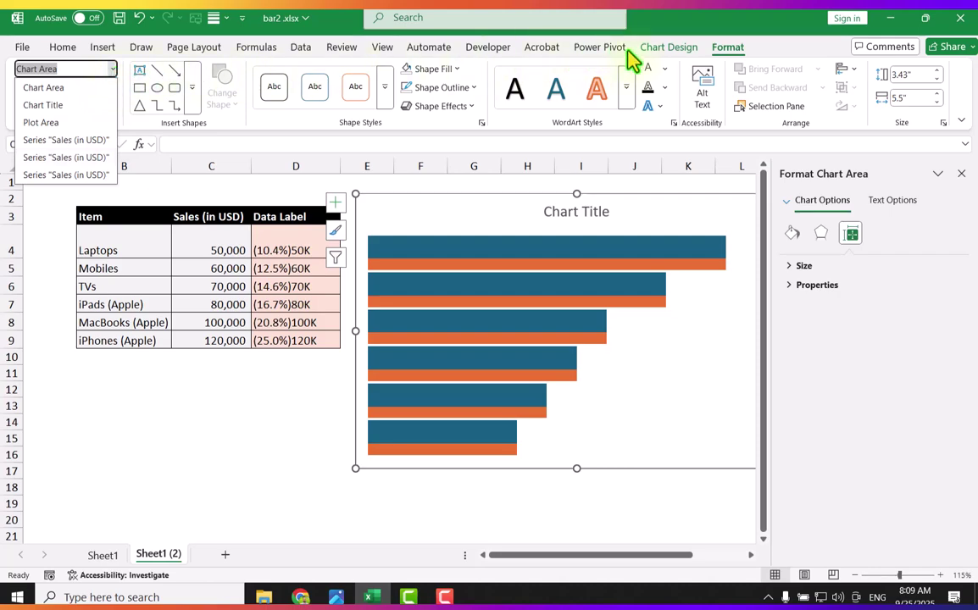
# Change the chart type to Stacked Bar
pyautogui.click(672, 49)
pyautogui.click(674, 51)
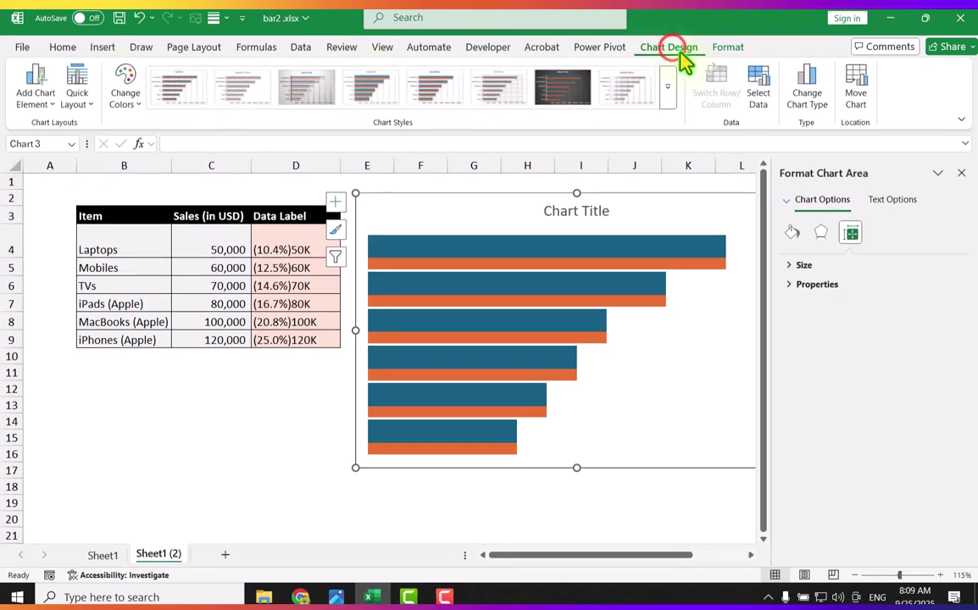
pyautogui.click(810, 101)
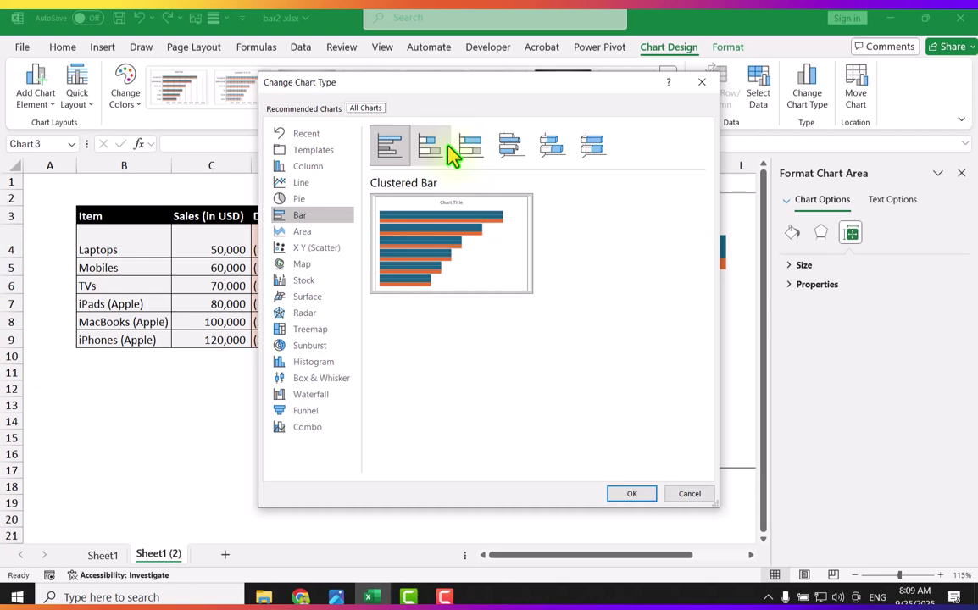
pyautogui.click(416, 150)
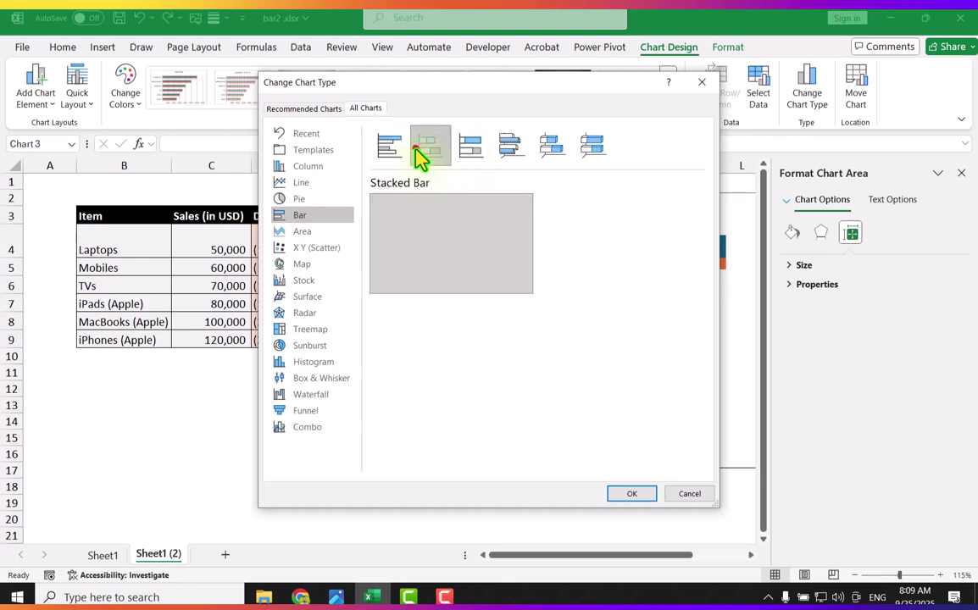
pyautogui.click(637, 496)
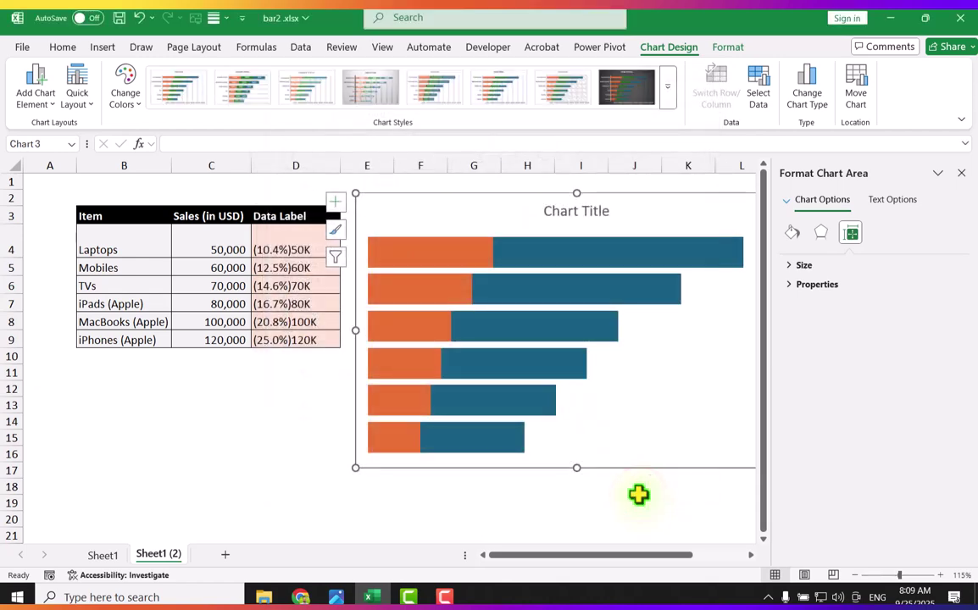
# Add data labels to the orange series at the base of the stacked bars
pyautogui.click(716, 256)
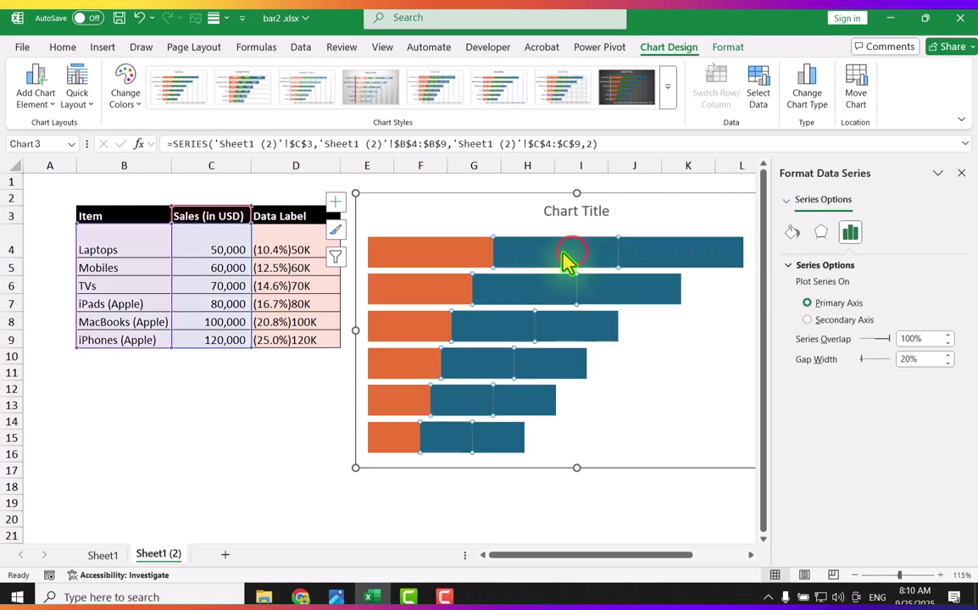
pyautogui.click(459, 259)
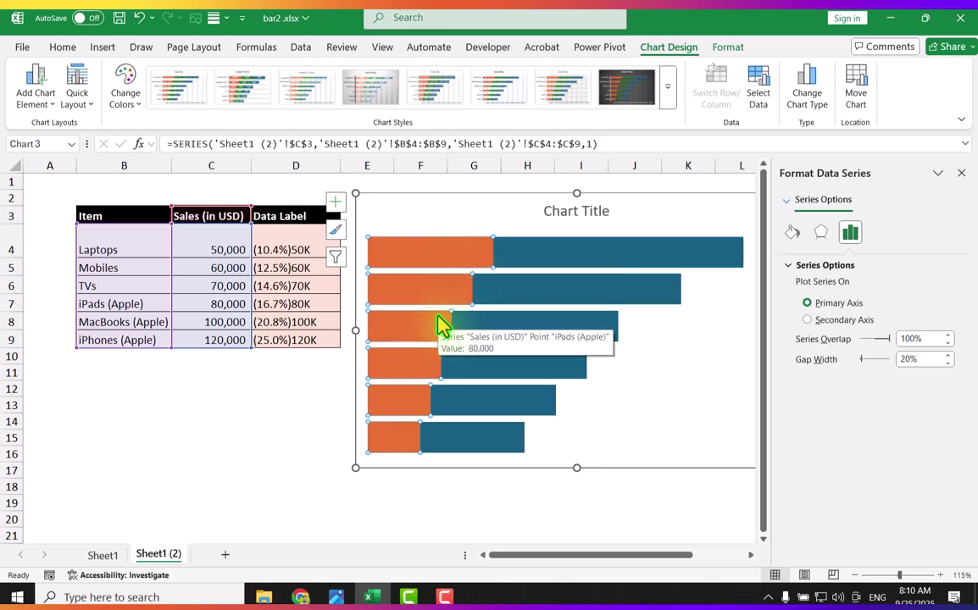
pyautogui.click(337, 203)
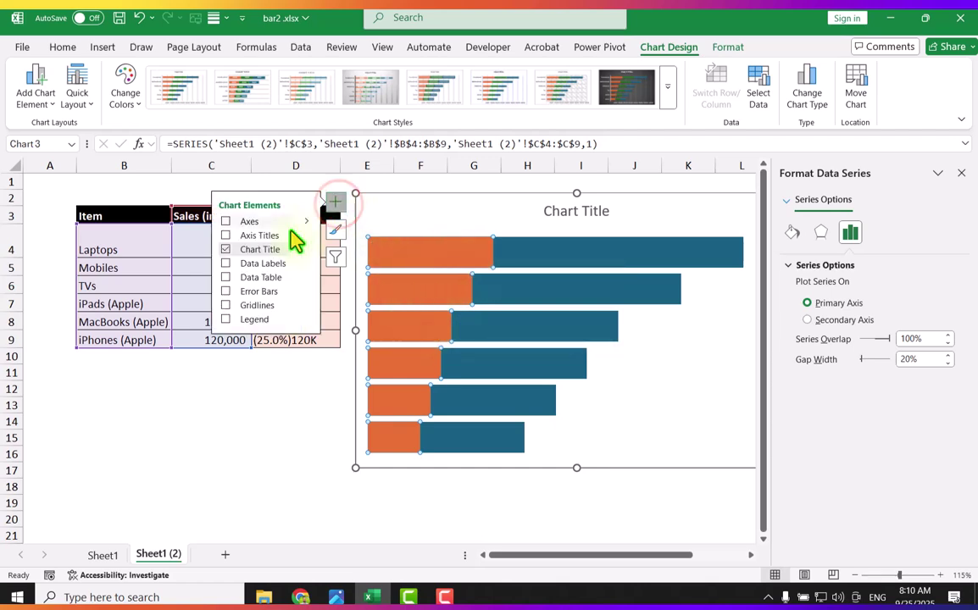
pyautogui.click(225, 264)
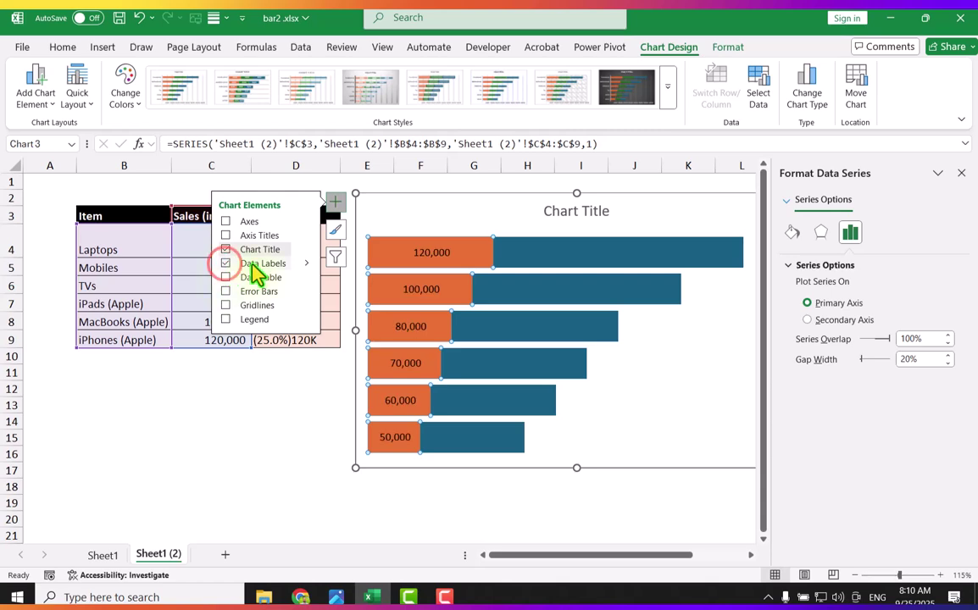
# Show only the item names from cells B4:B9 in the orange series' labels, without values or leader lines, positioned at Inside Base
pyautogui.click(309, 263)
pyautogui.click(360, 339)
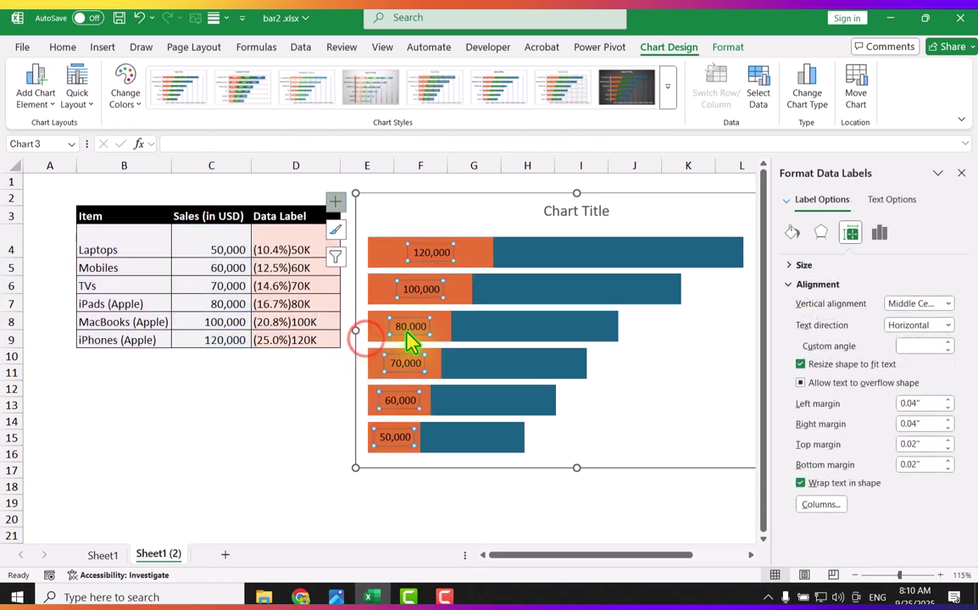
pyautogui.click(886, 237)
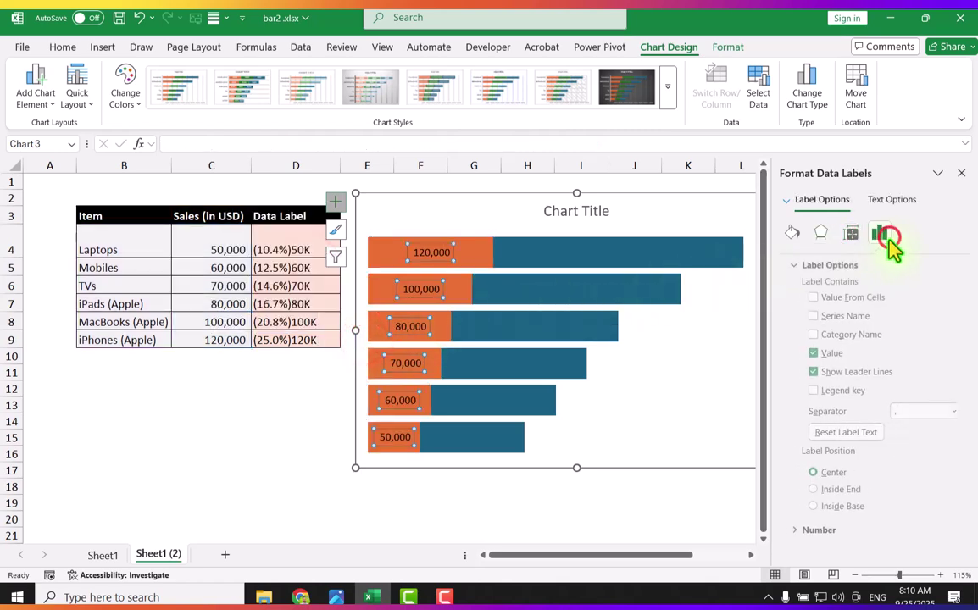
pyautogui.click(868, 302)
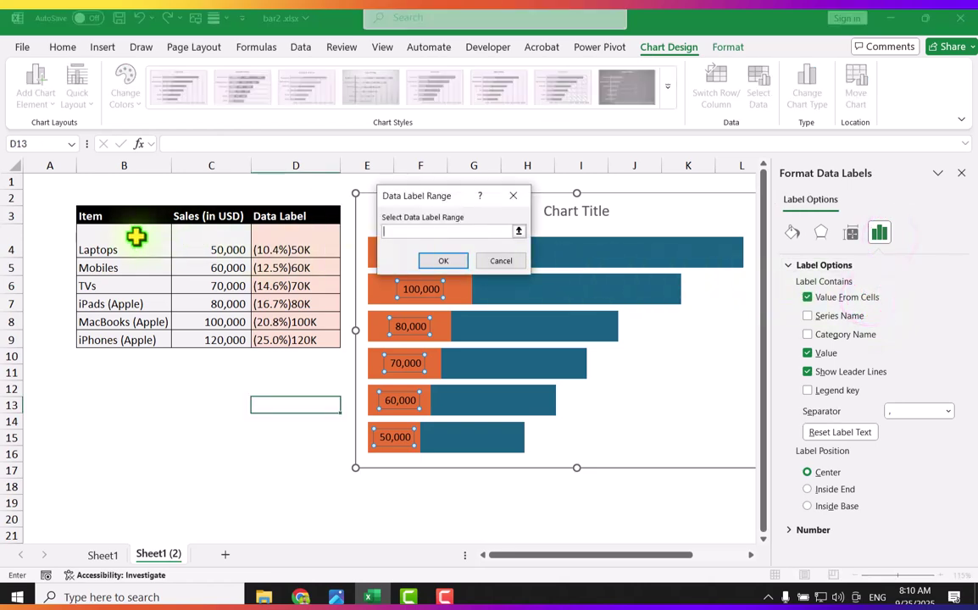
pyautogui.moveTo(135, 236); pyautogui.dragTo(132, 337)
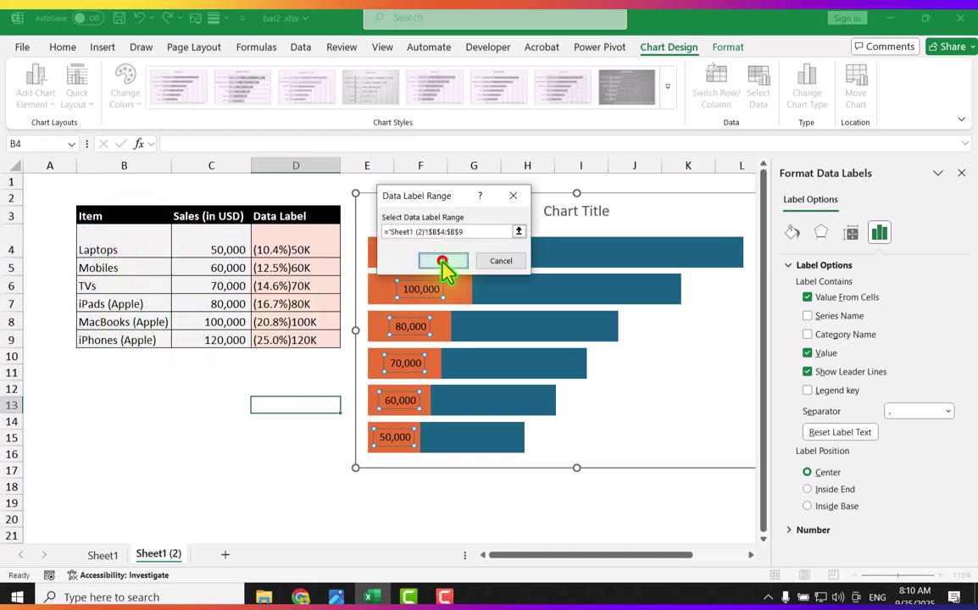
pyautogui.click(442, 262)
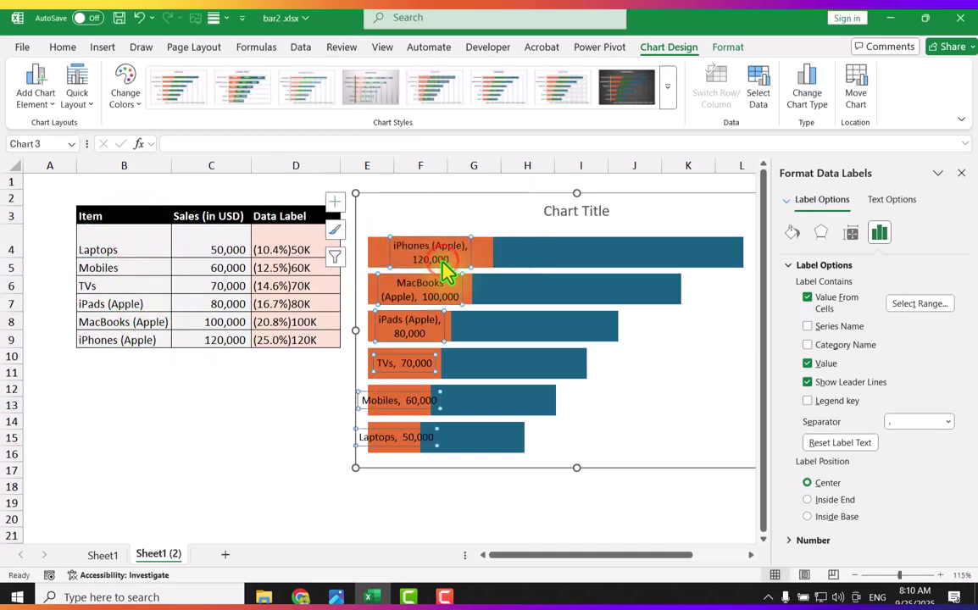
pyautogui.click(823, 363)
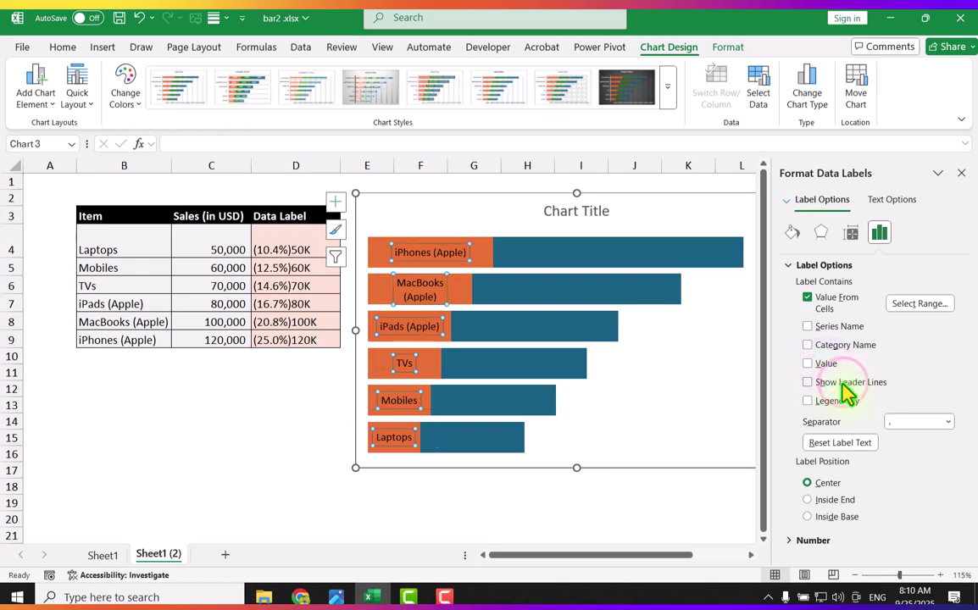
pyautogui.click(846, 516)
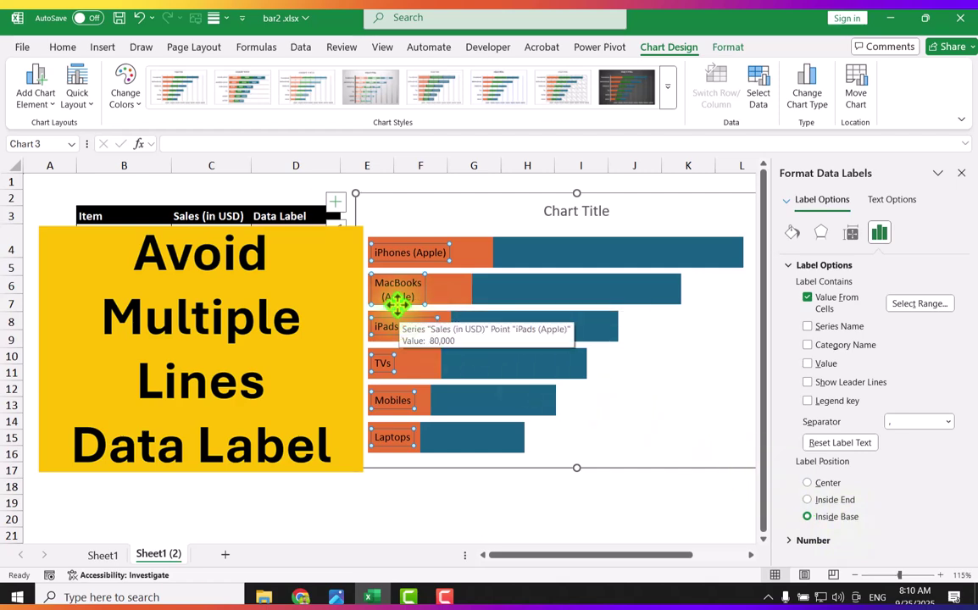
# Turn off text wrapping for the item name labels and allow their text to overflow the shape
pyautogui.click(851, 234)
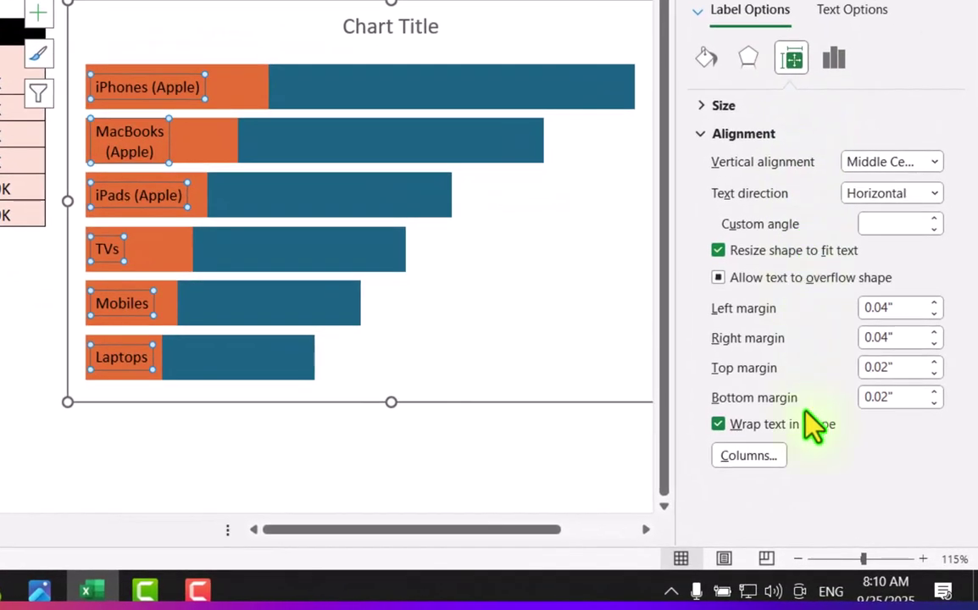
pyautogui.click(718, 424)
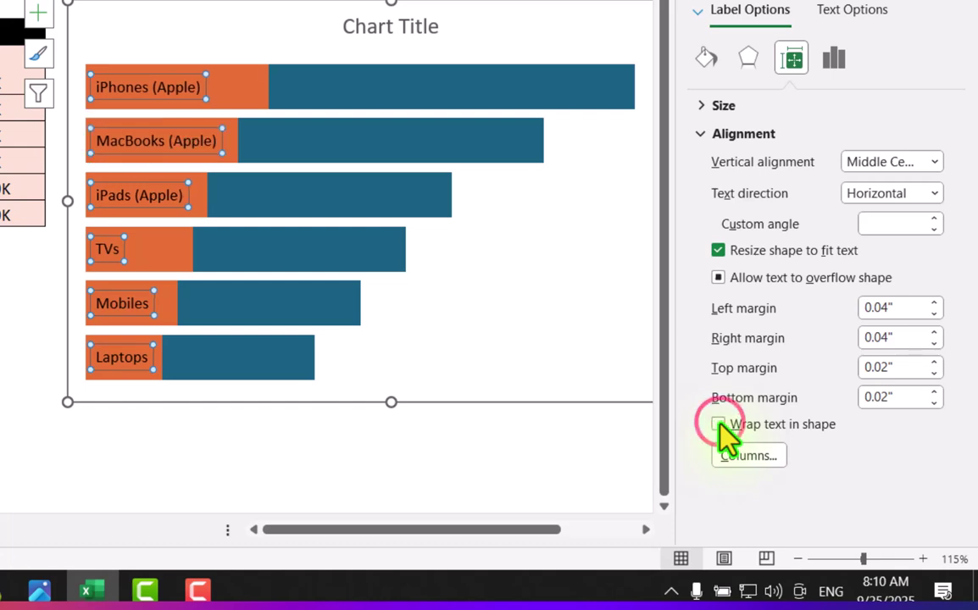
pyautogui.click(718, 278)
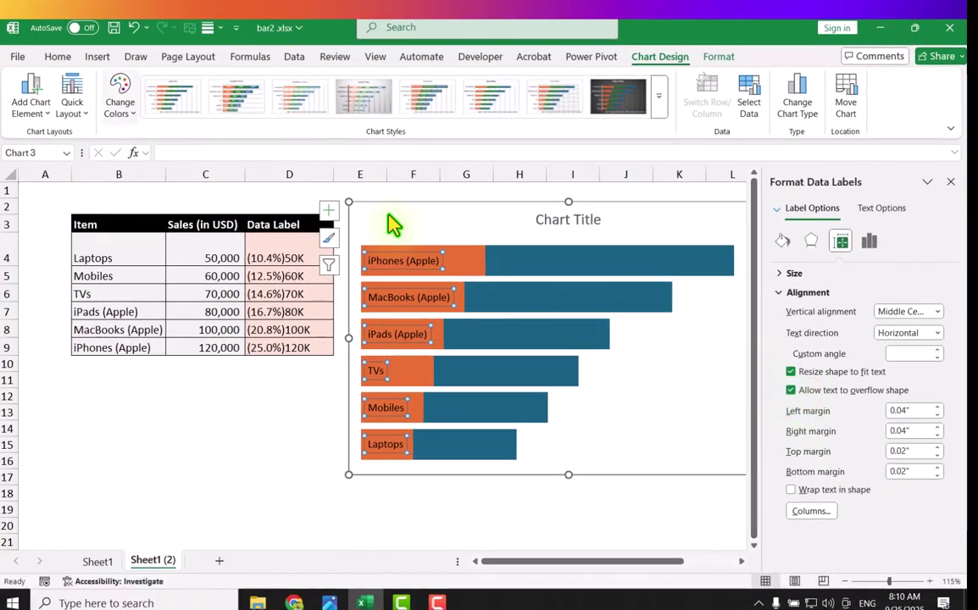
# Format the item name labels as bold white text at font size 12
pyautogui.click(58, 59)
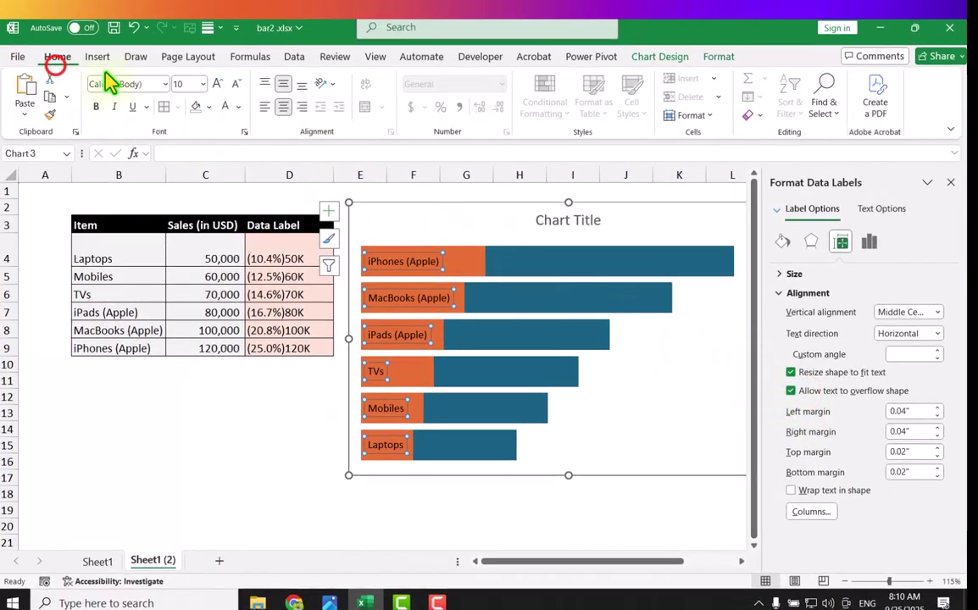
pyautogui.click(217, 84)
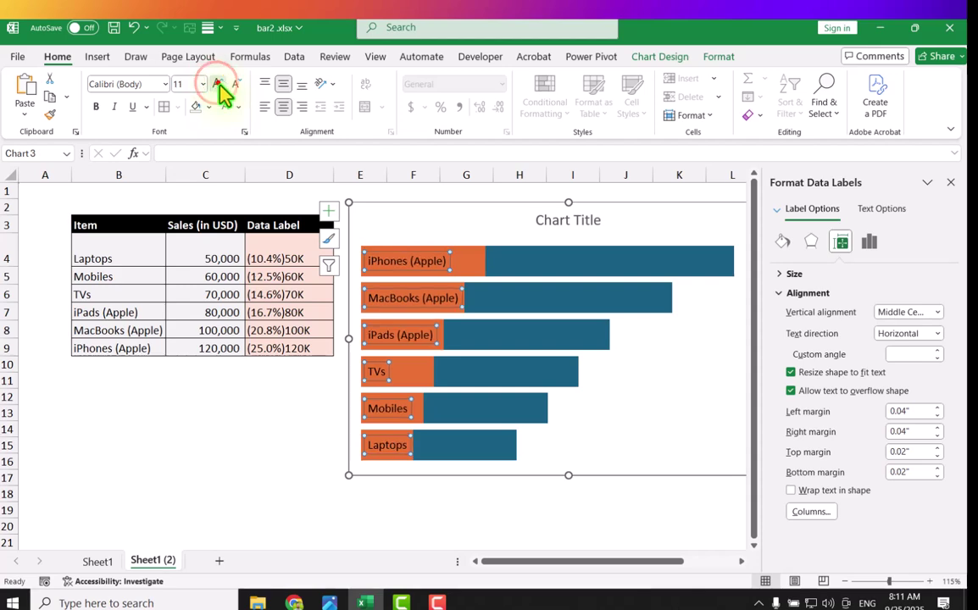
pyautogui.click(218, 84)
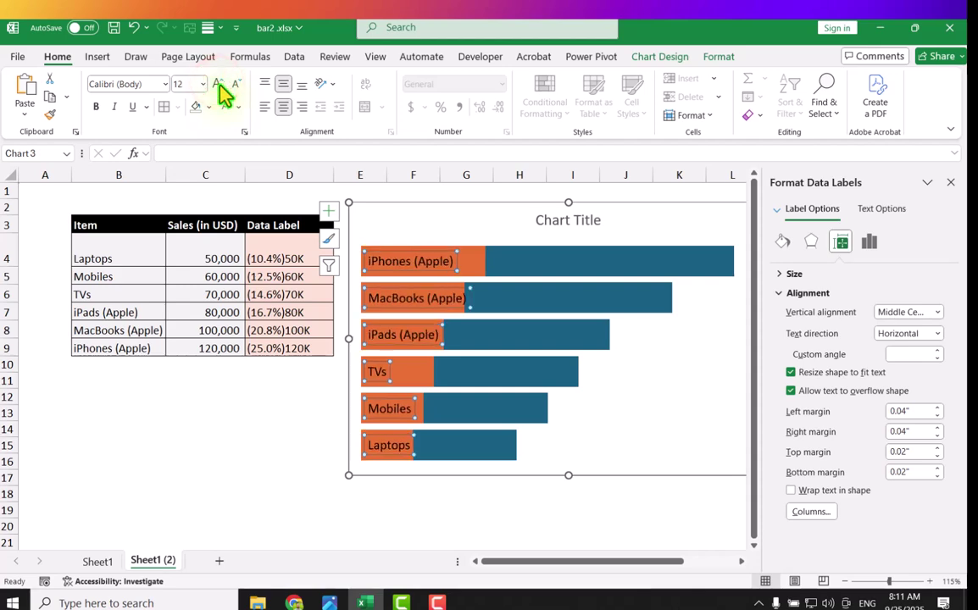
pyautogui.click(95, 107)
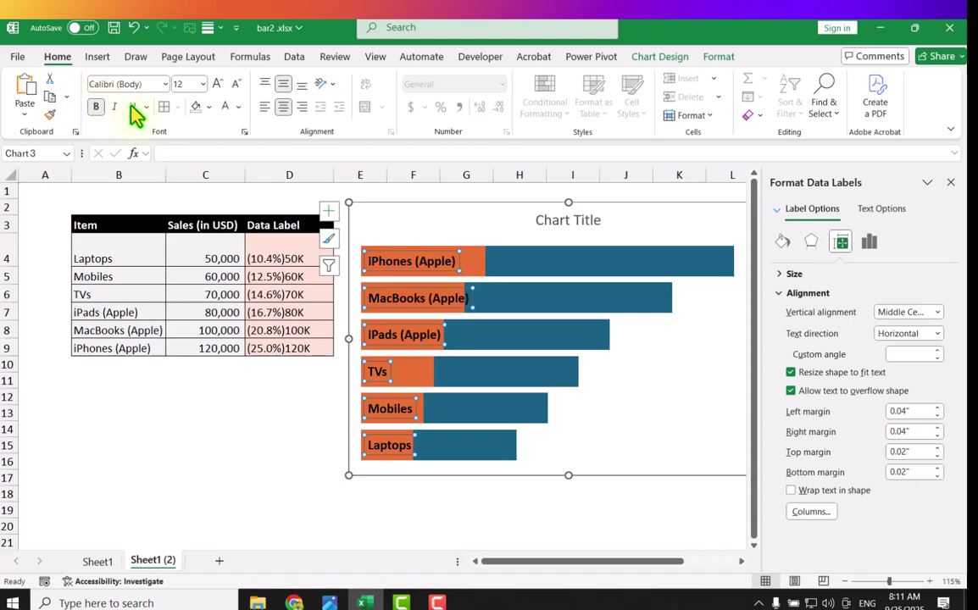
pyautogui.click(227, 110)
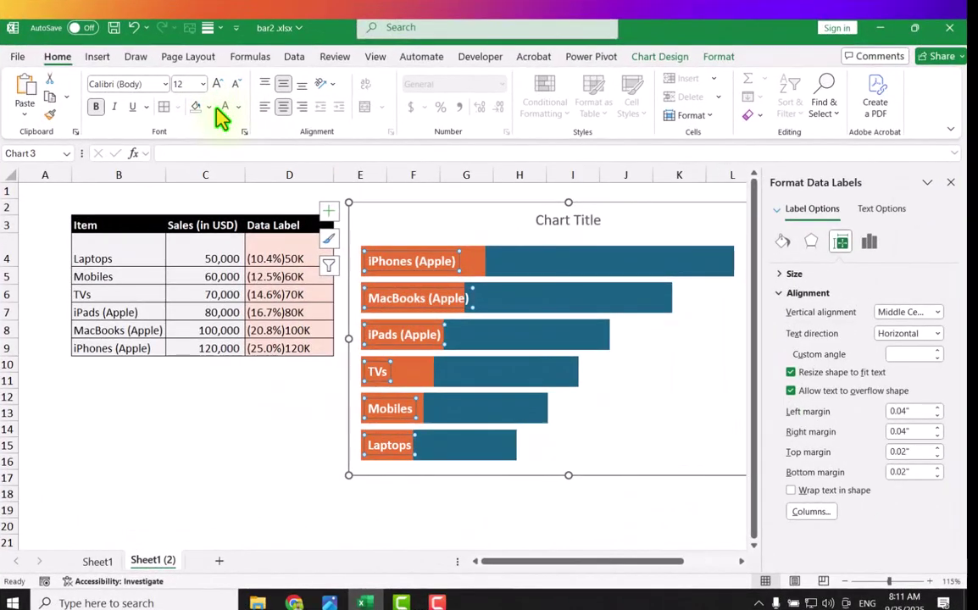
# Add data labels to the outermost blue series and take their text from cells D4:D9
pyautogui.click(680, 269)
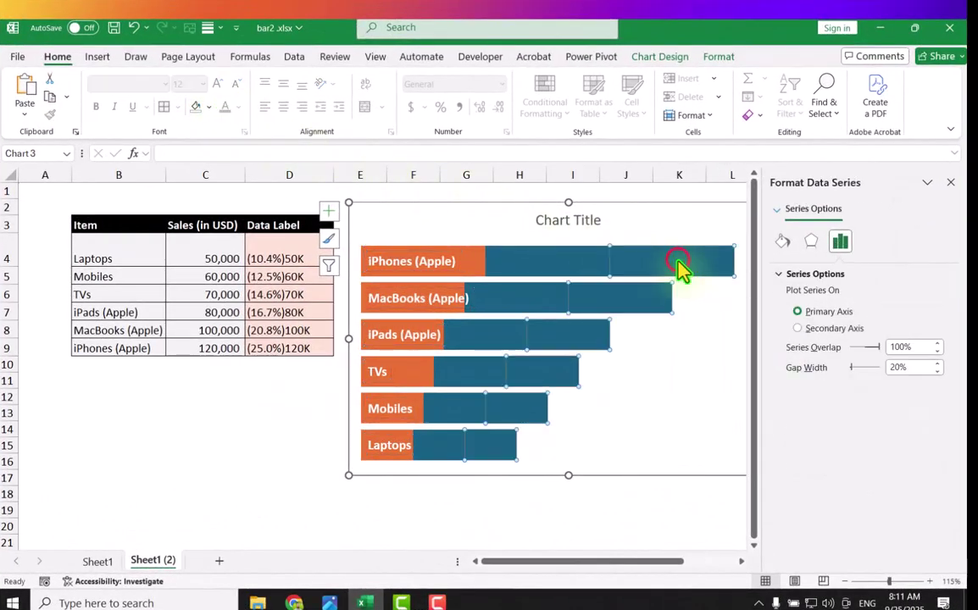
pyautogui.click(328, 210)
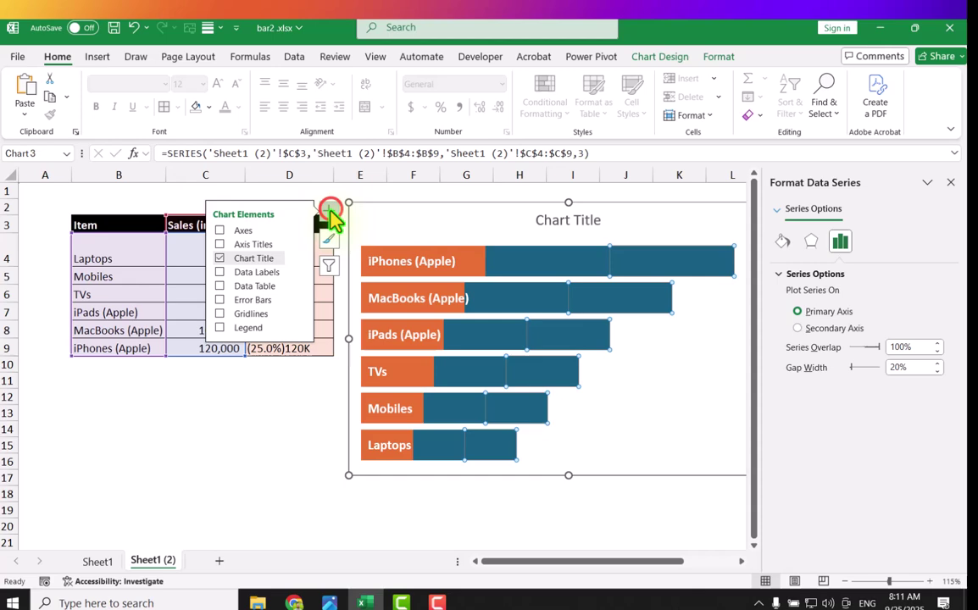
pyautogui.click(221, 272)
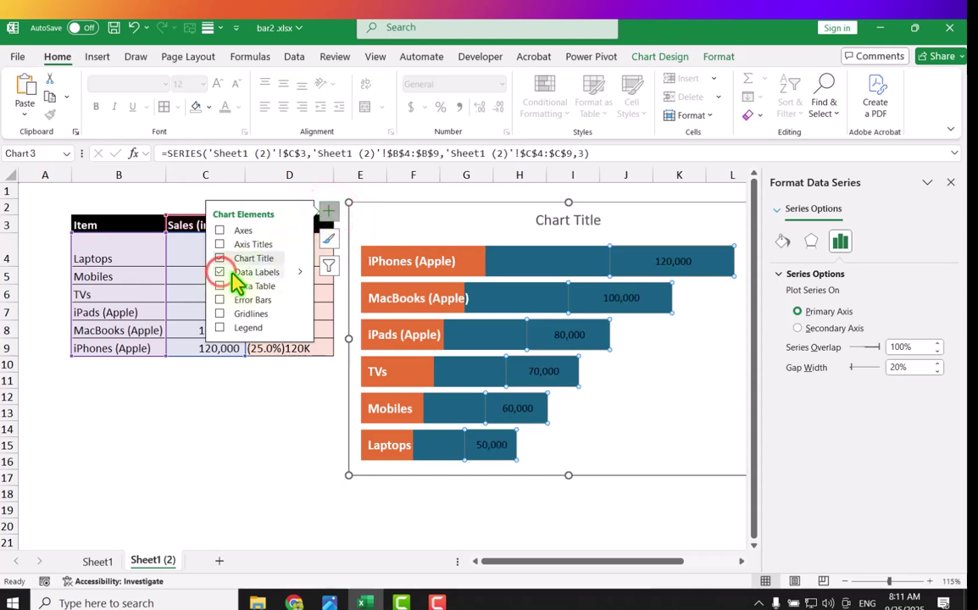
pyautogui.click(302, 274)
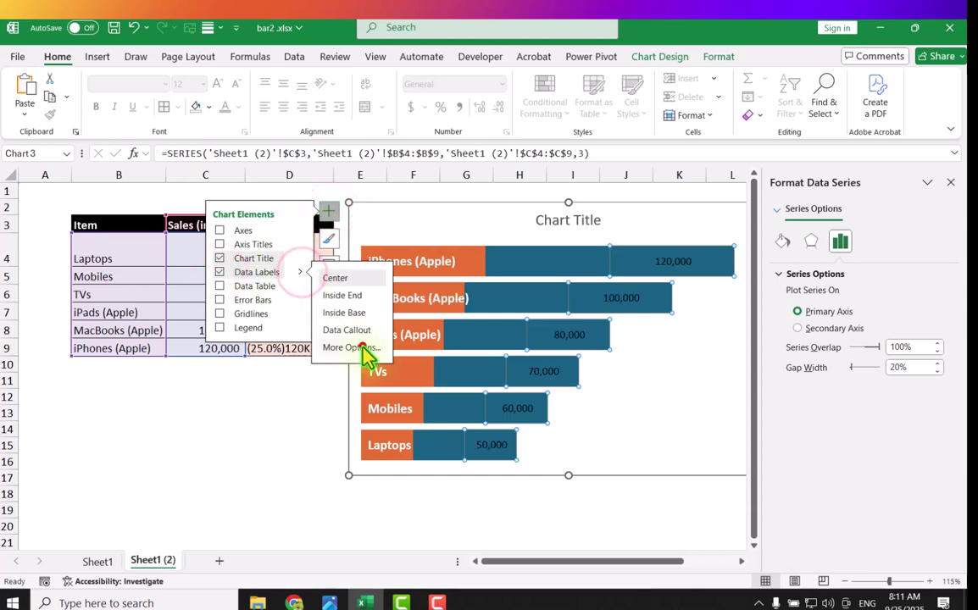
pyautogui.click(356, 344)
pyautogui.click(857, 310)
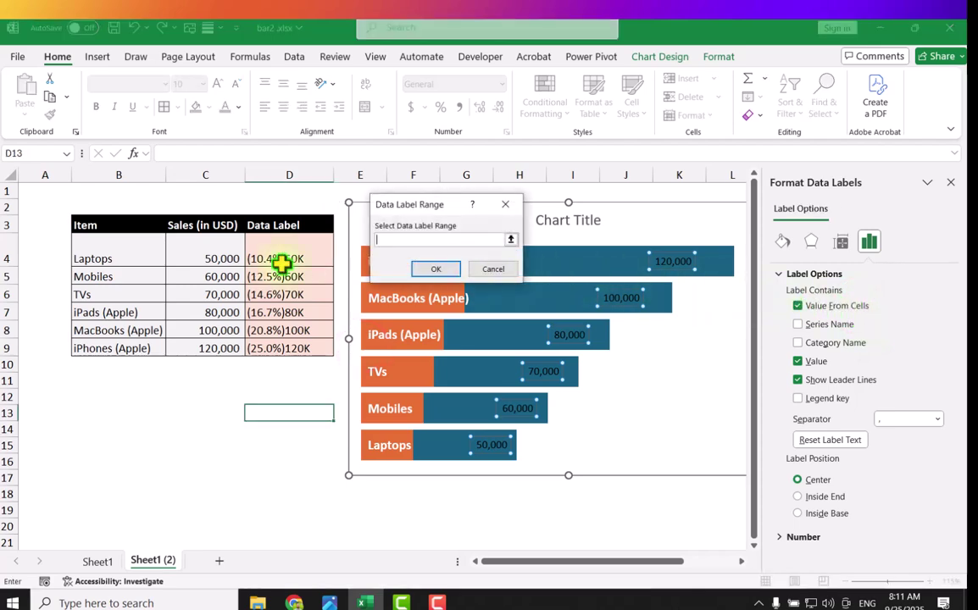
pyautogui.moveTo(284, 263); pyautogui.dragTo(289, 348)
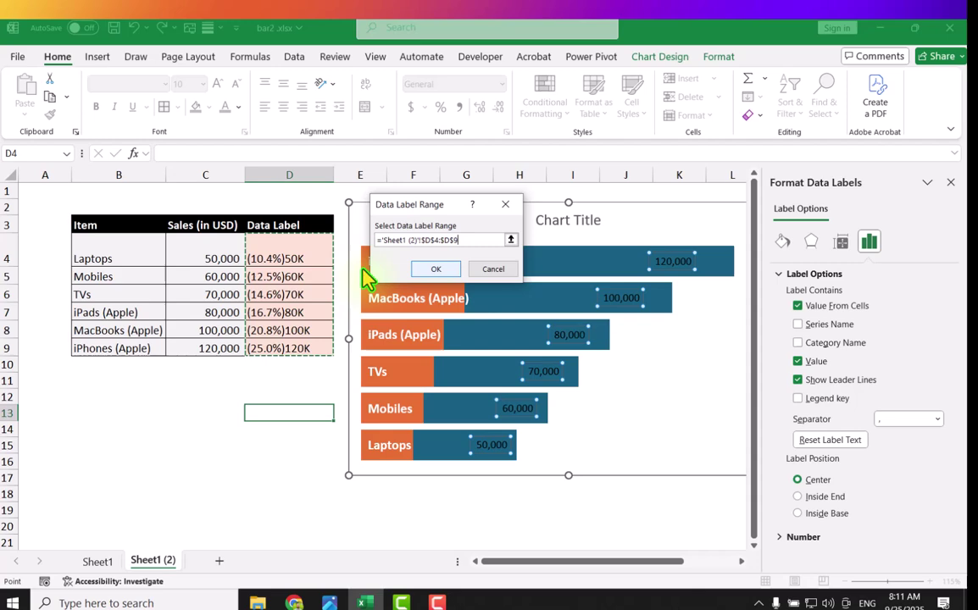
pyautogui.click(428, 269)
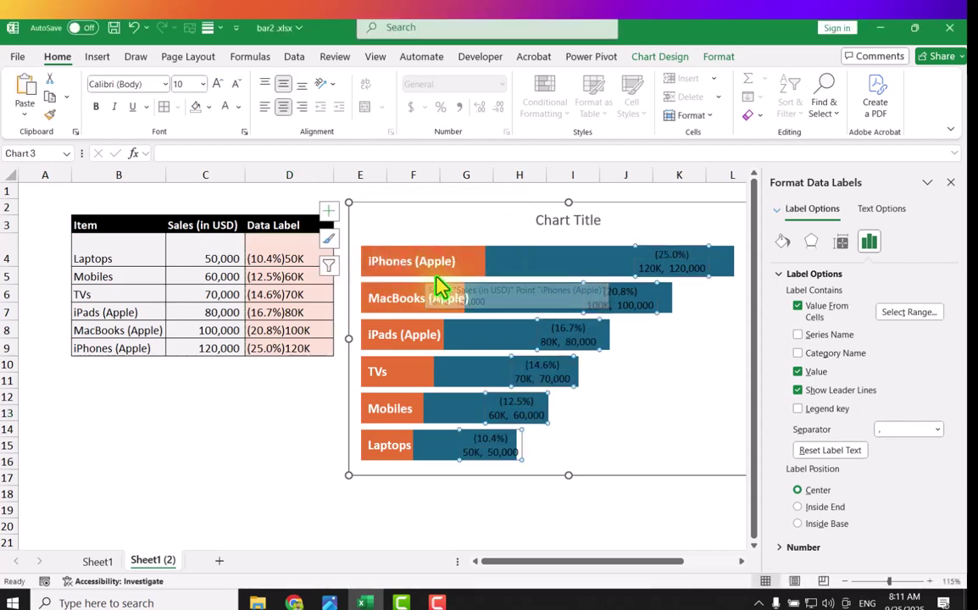
# Remove the values and leader lines from the outer series' labels, position them at Inside Base, and close the formatting options
pyautogui.click(808, 372)
pyautogui.click(834, 390)
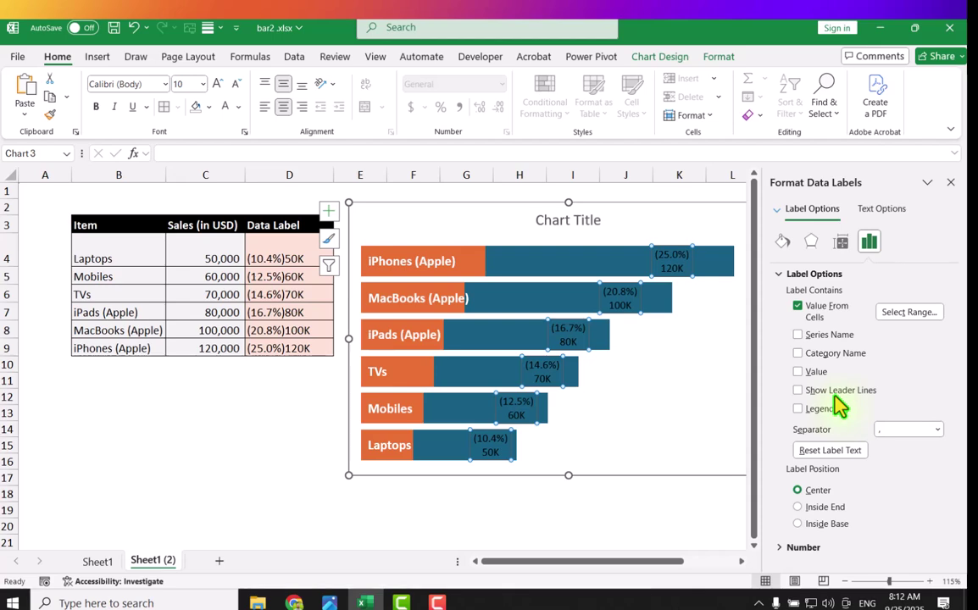
pyautogui.click(843, 525)
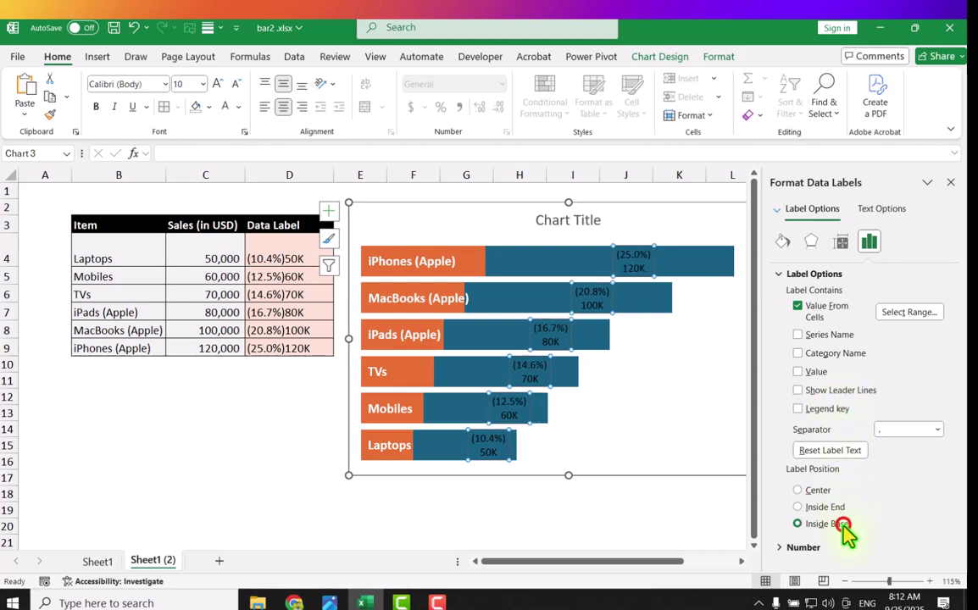
pyautogui.click(952, 184)
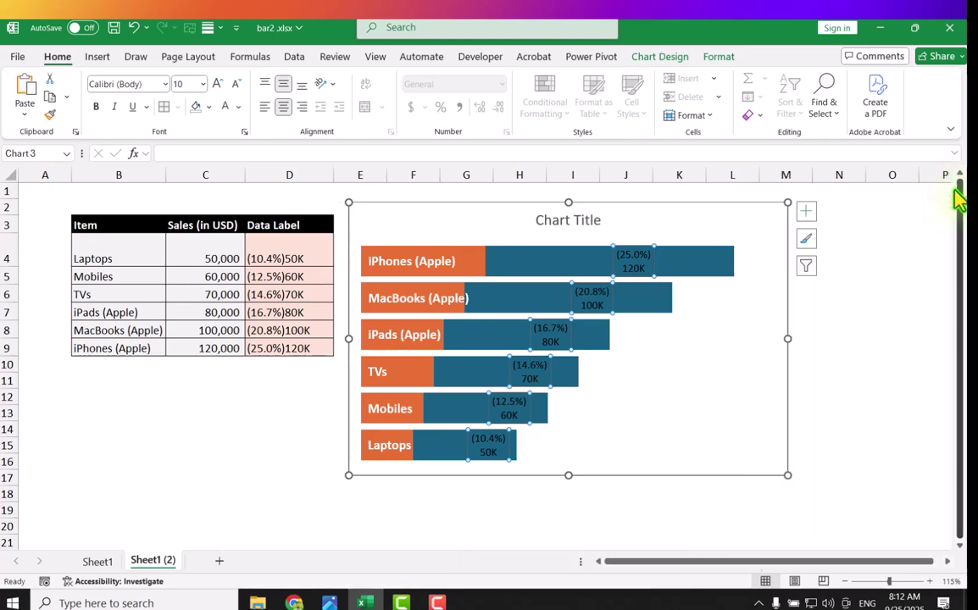
# Set the outermost blue series to No Fill so only its labels show, and deselect the chart
pyautogui.click(714, 263)
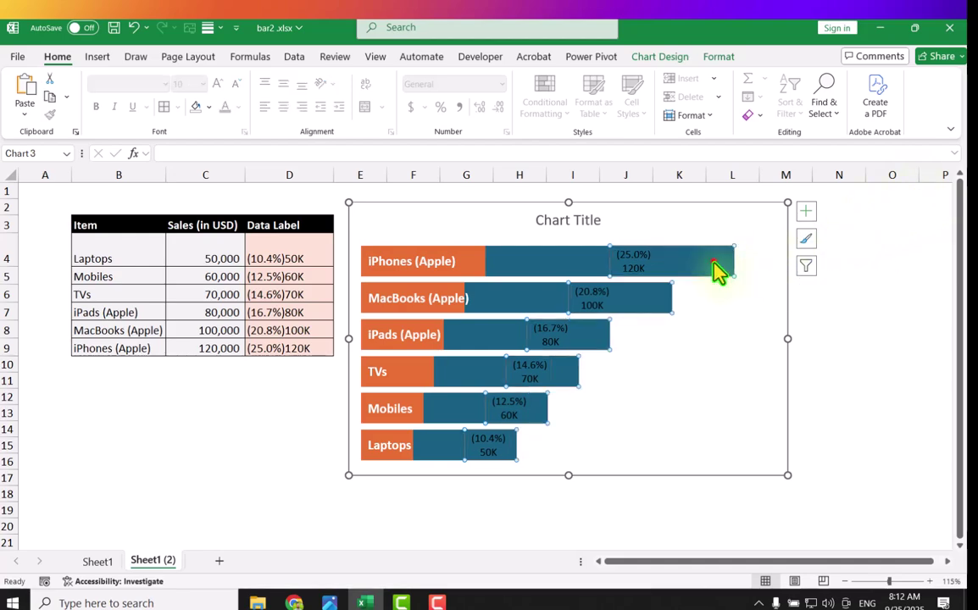
pyautogui.click(720, 57)
pyautogui.click(447, 79)
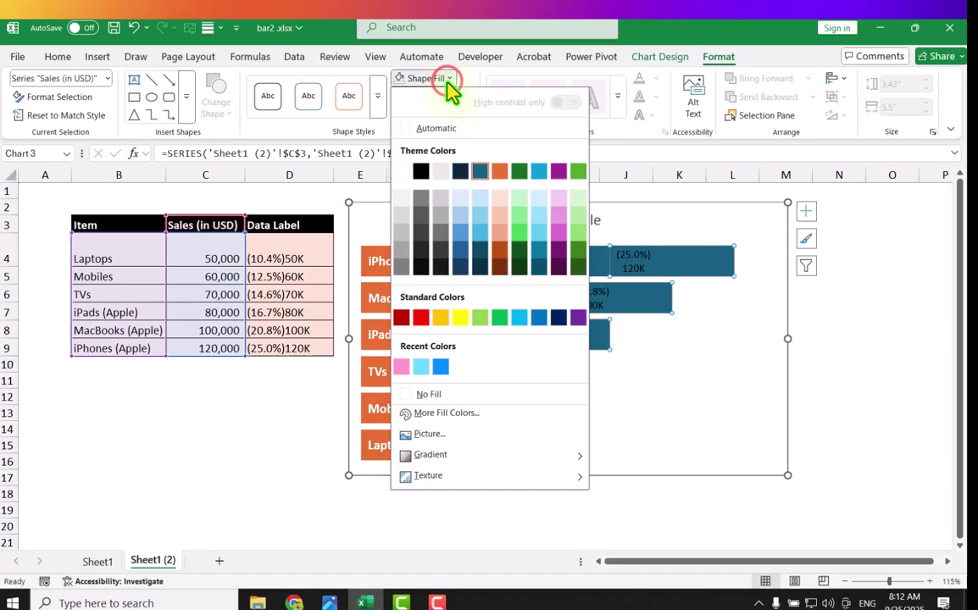
pyautogui.click(423, 395)
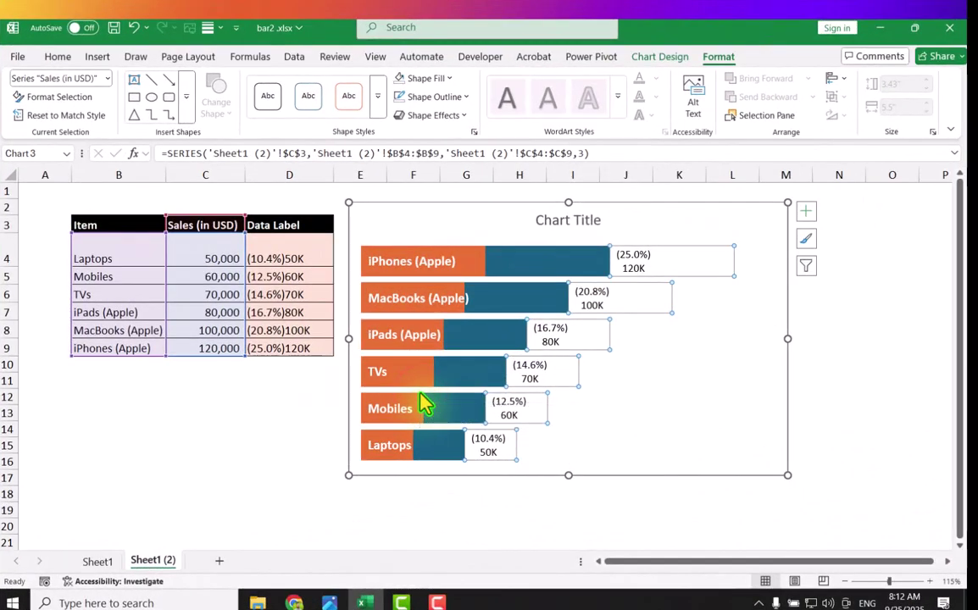
pyautogui.click(288, 398)
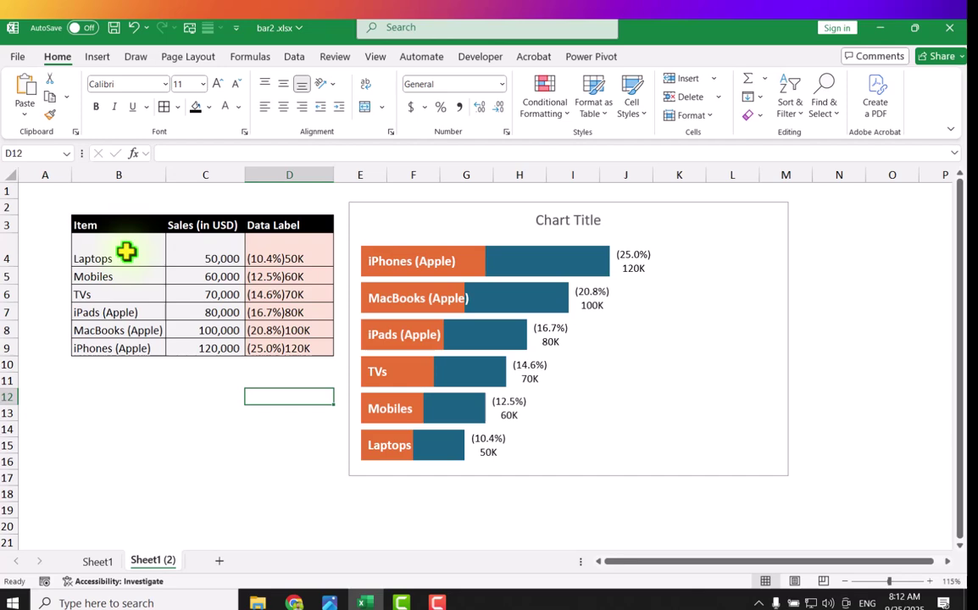
# Insert a pie chart from the item and sales data in B3:C9 and move it beside the bar chart
pyautogui.moveTo(102, 229); pyautogui.dragTo(183, 343)
pyautogui.click(98, 56)
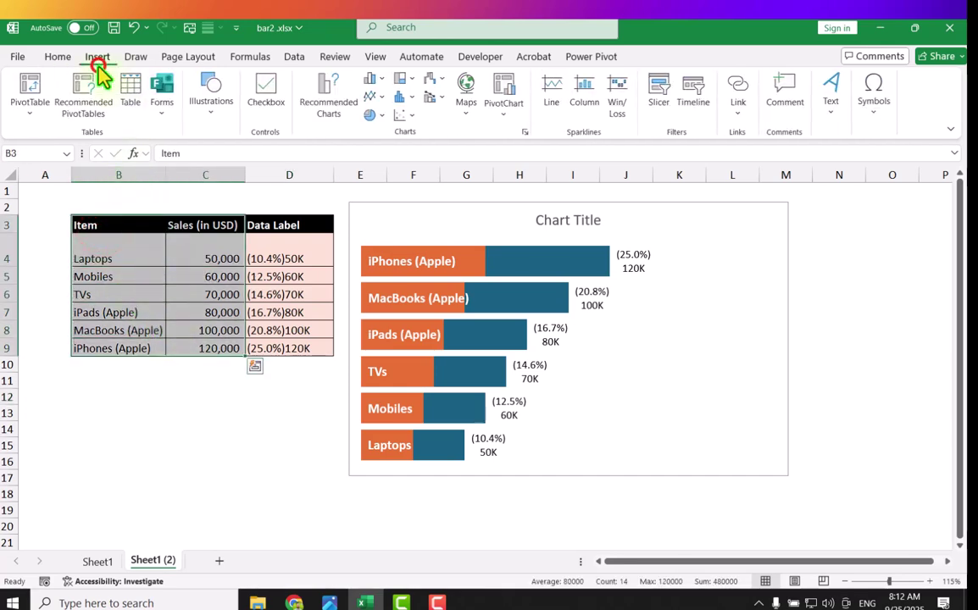
pyautogui.click(315, 118)
pyautogui.click(307, 322)
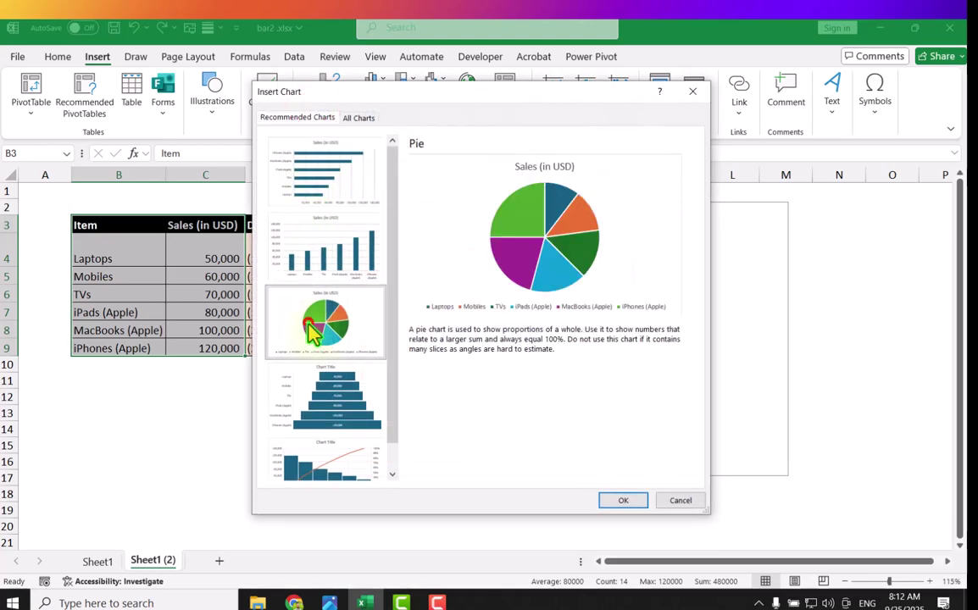
pyautogui.click(623, 500)
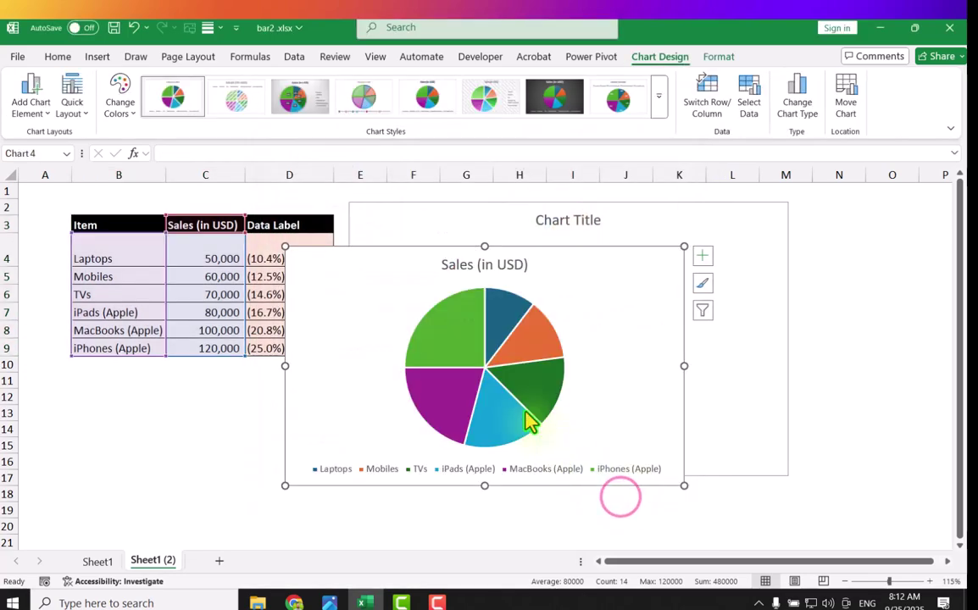
pyautogui.moveTo(592, 452); pyautogui.dragTo(950, 502)
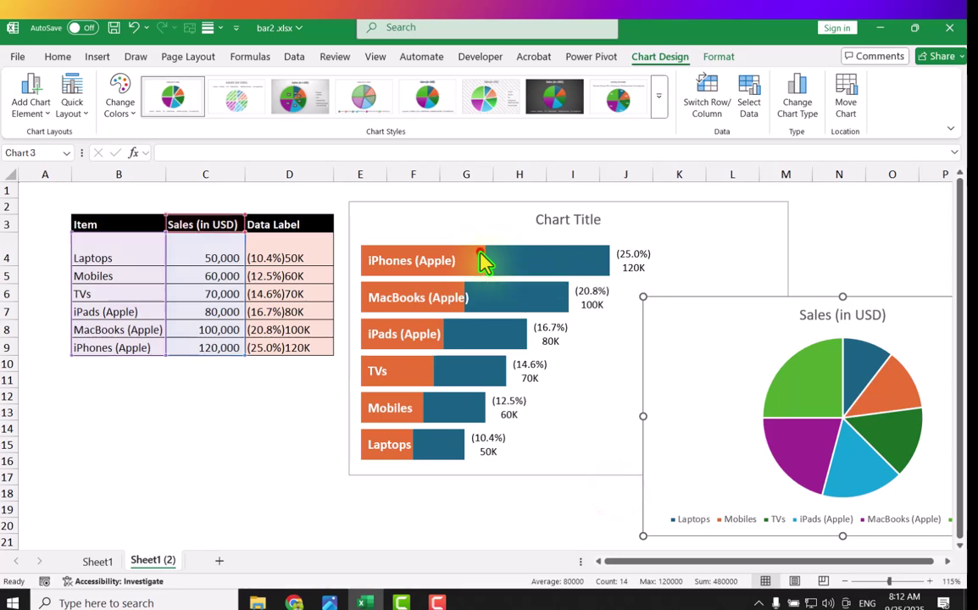
# Fill both segments of the iPhones (Apple) bar with the theme green used for its pie slice
pyautogui.click(482, 262)
pyautogui.click(482, 263)
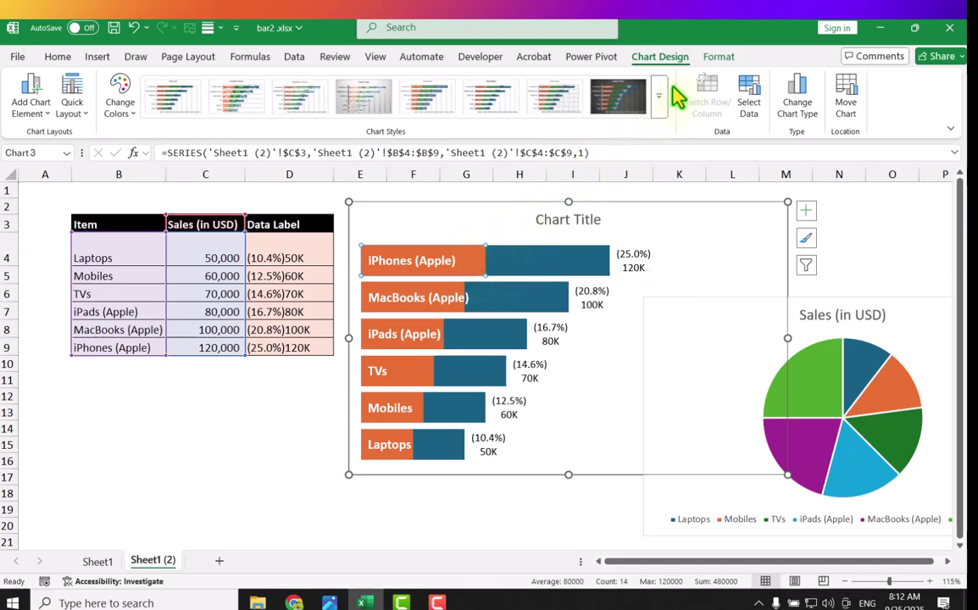
pyautogui.click(701, 61)
pyautogui.click(423, 78)
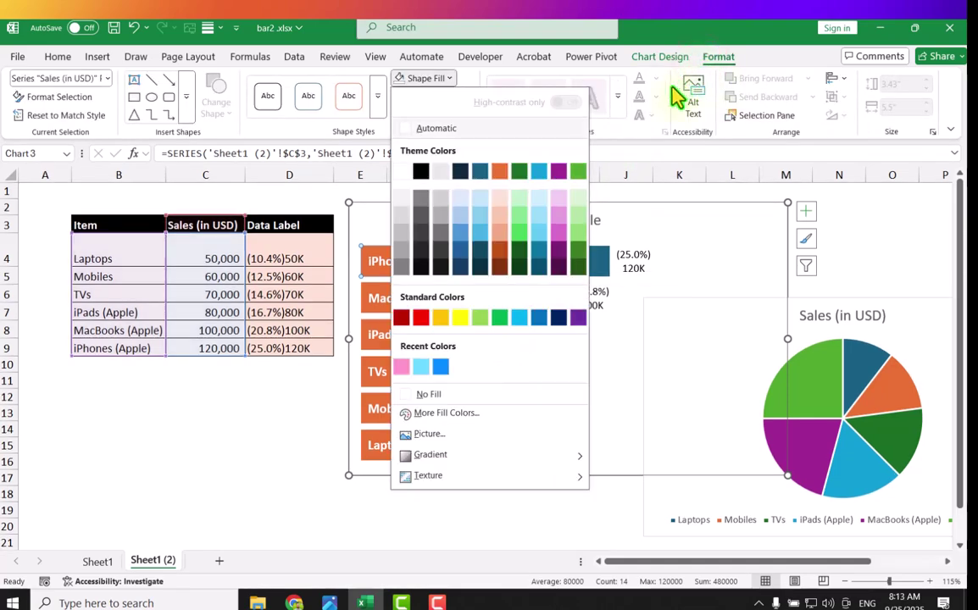
pyautogui.click(578, 173)
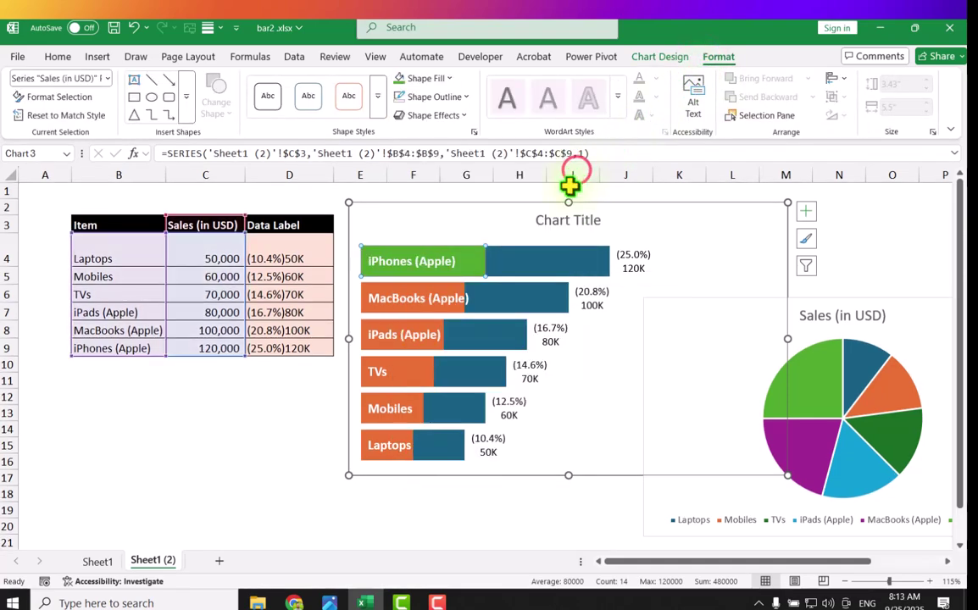
pyautogui.click(548, 268)
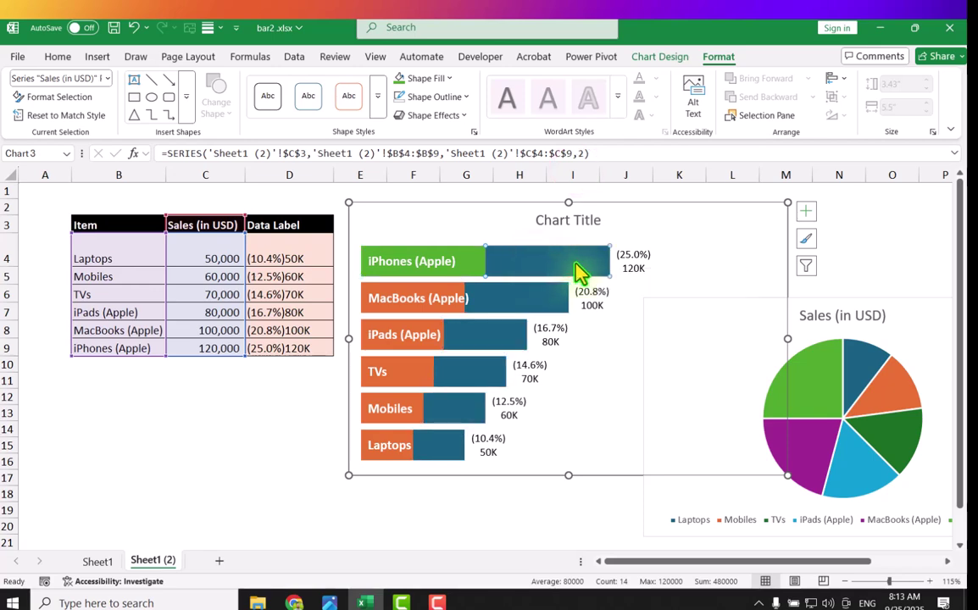
pyautogui.click(401, 78)
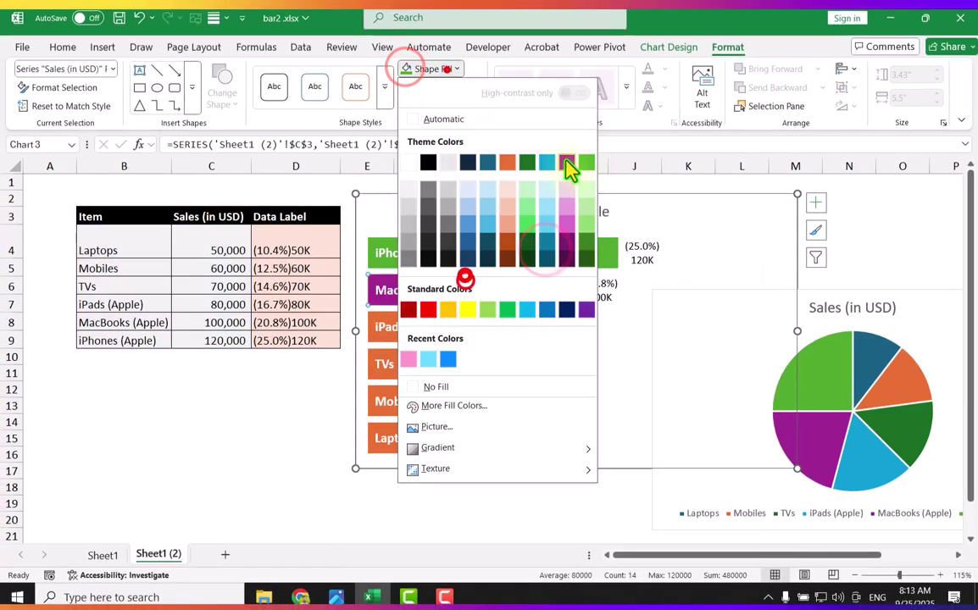
# Colour the remaining bars like their pie slices: MacBooks purple, iPads light blue, TVs dark green, Mobiles orange, Laptops dark blue; delete the pie chart
pyautogui.click(567, 162)
pyautogui.click(448, 327)
pyautogui.click(478, 364)
pyautogui.click(461, 401)
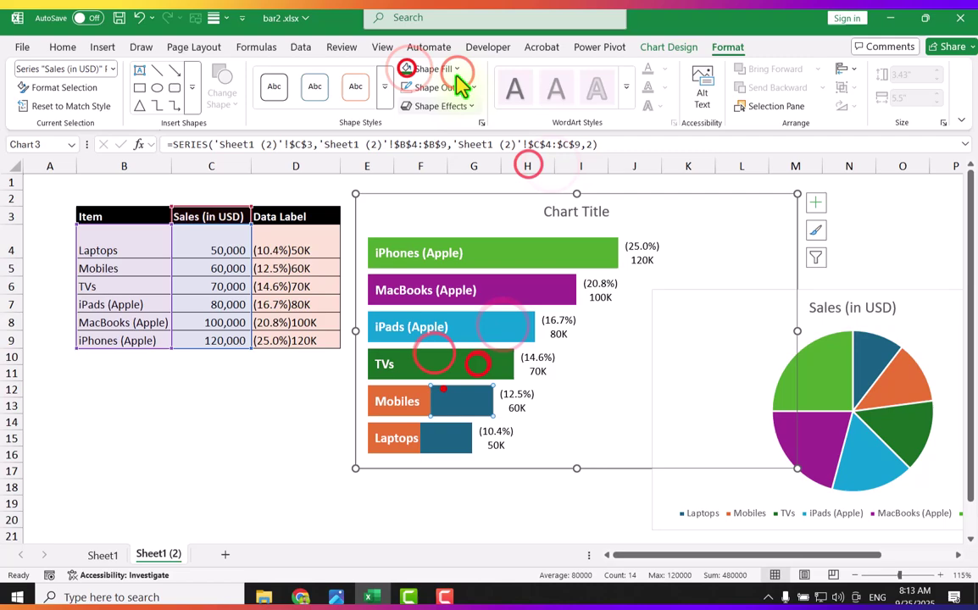
pyautogui.click(284, 407)
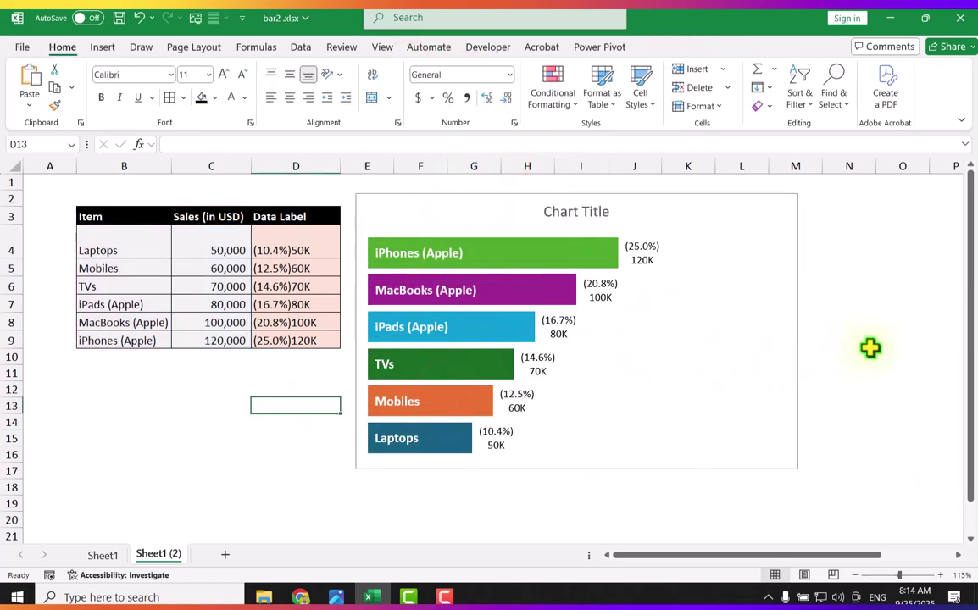
# Bold the percentage-and-sales labels outside the bars and title the chart "Total Items Sales by Category in 2024"
pyautogui.click(639, 250)
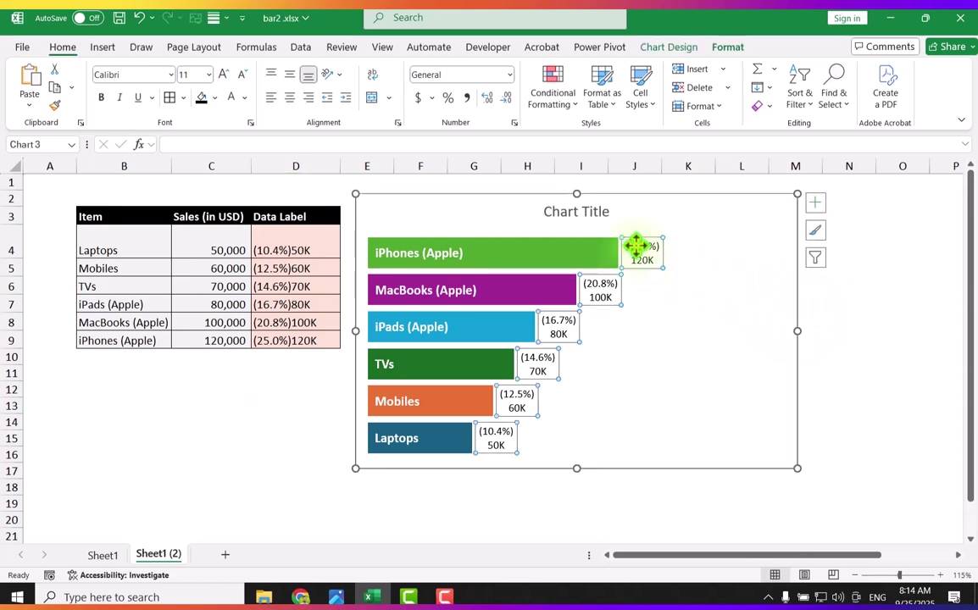
pyautogui.hotkey('ctrl', 'b')
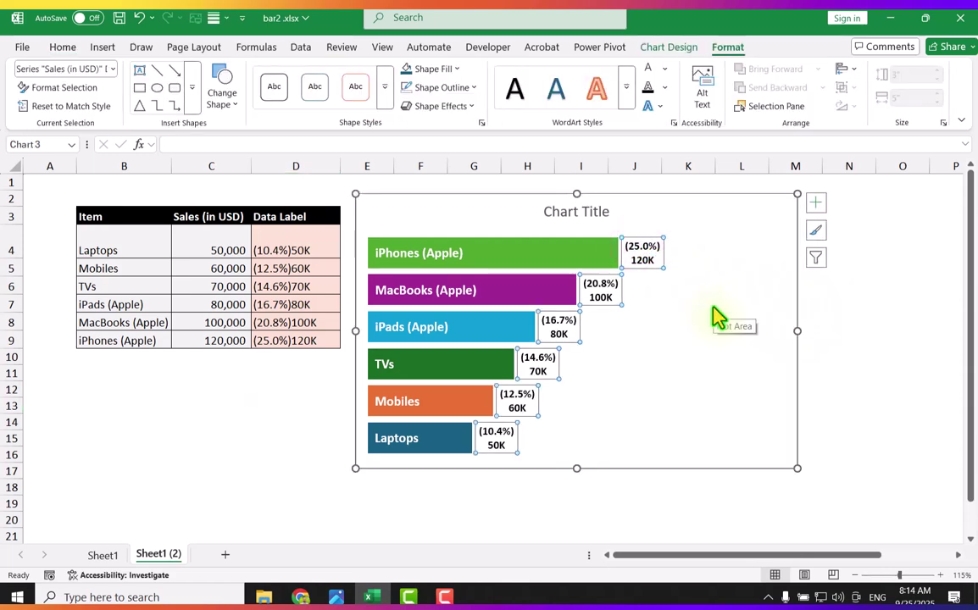
pyautogui.tripleClick(564, 211)
pyautogui.write('Total Items Sales by Category in 2024')
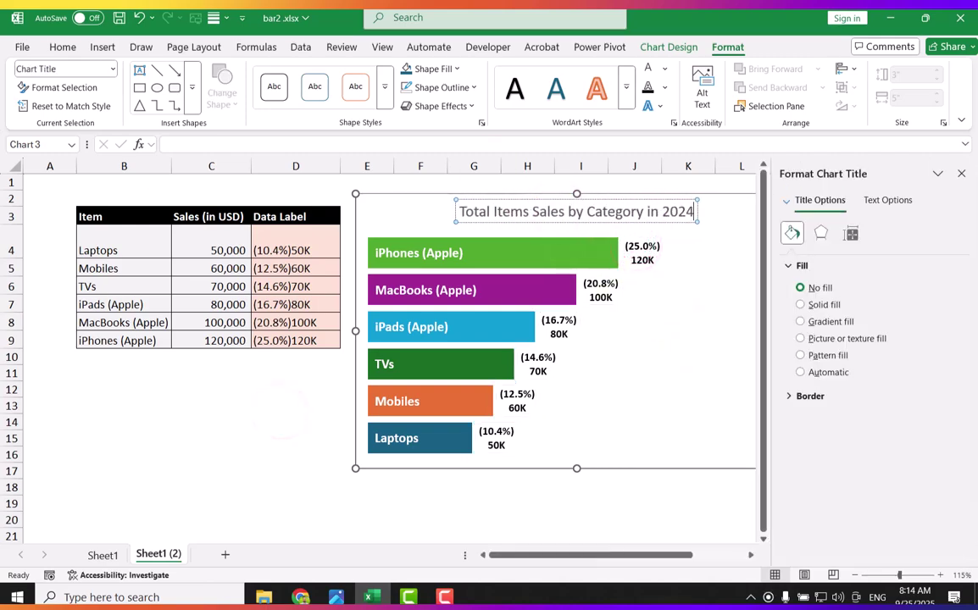
# Move the chart title to line up with the bars' left edge, make it bold, italic and black, and remove the chart's outline
pyautogui.moveTo(693, 211); pyautogui.dragTo(604, 220)
pyautogui.hotkey('ctrl', 'b')
pyautogui.hotkey('ctrl', 'i')
pyautogui.click(843, 335)
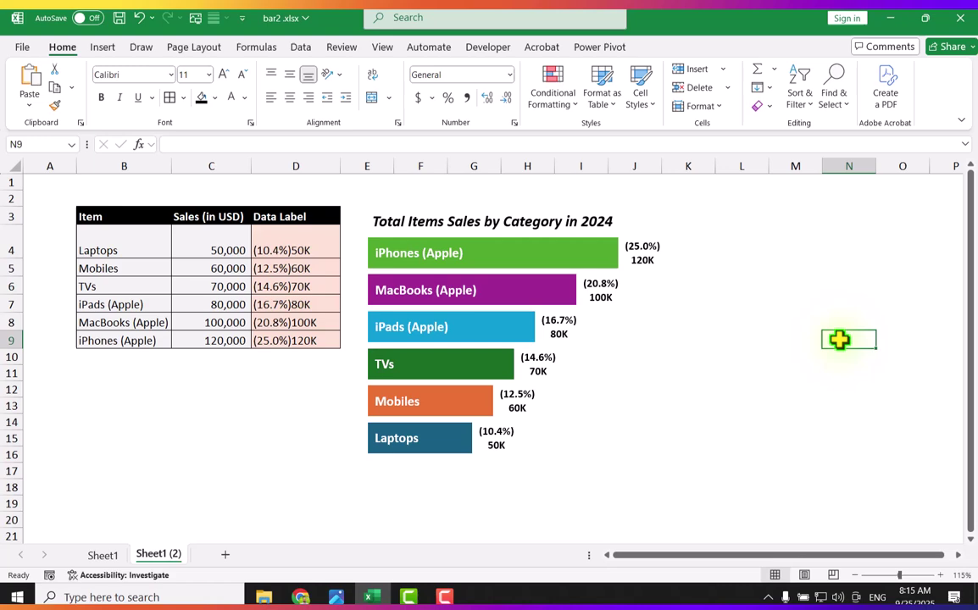
# Hide column D containing the Data Label helper cells
pyautogui.click(281, 162)
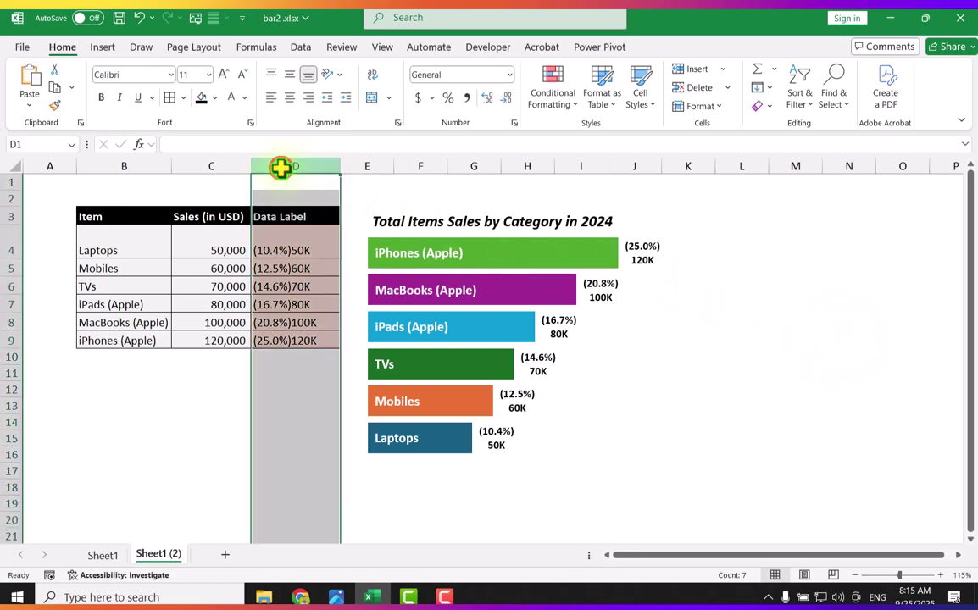
pyautogui.rightClick(281, 164)
pyautogui.click(336, 422)
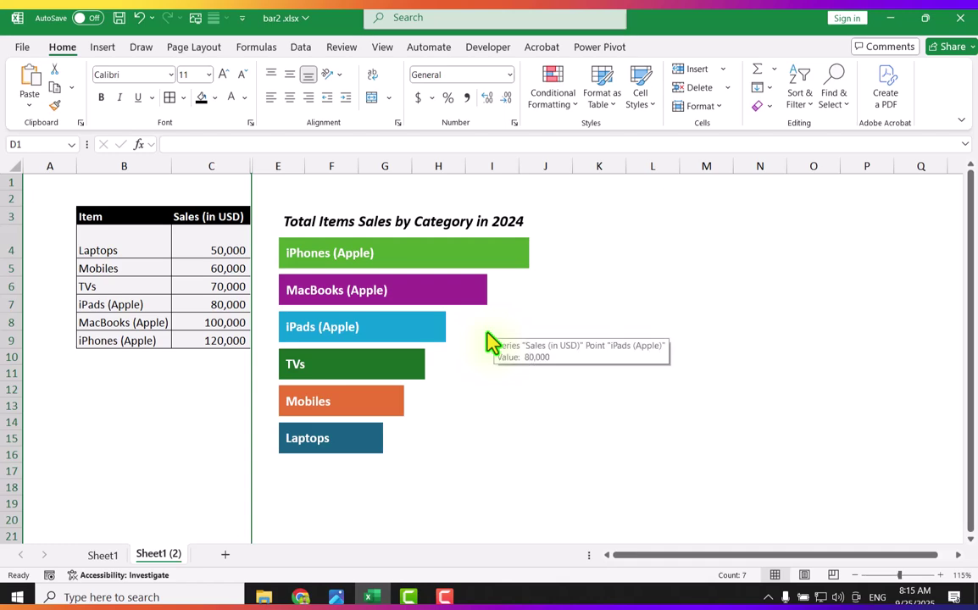
# Set the bar chart's data source to show data in hidden rows and columns, and deselect the chart
pyautogui.click(498, 291)
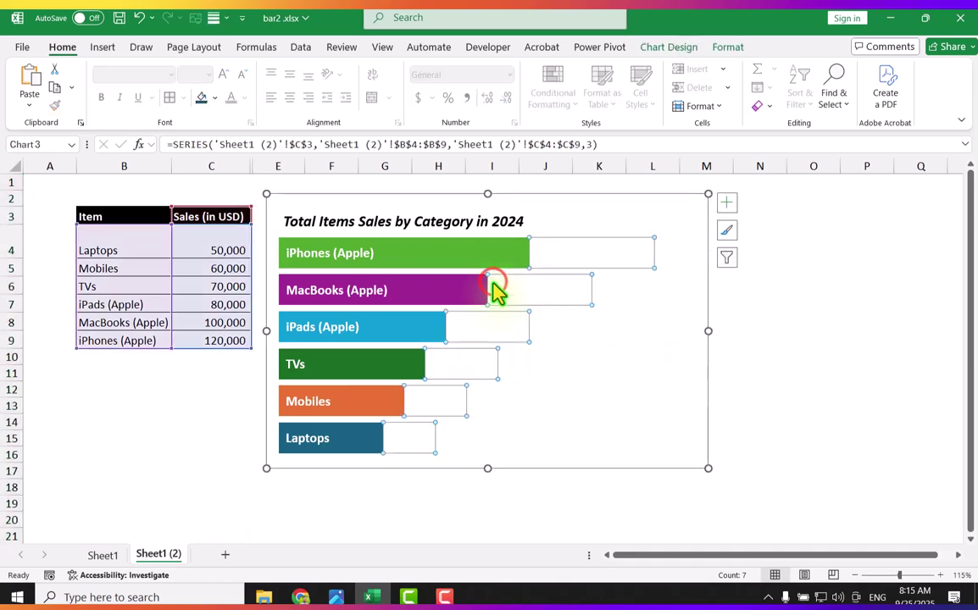
pyautogui.click(658, 47)
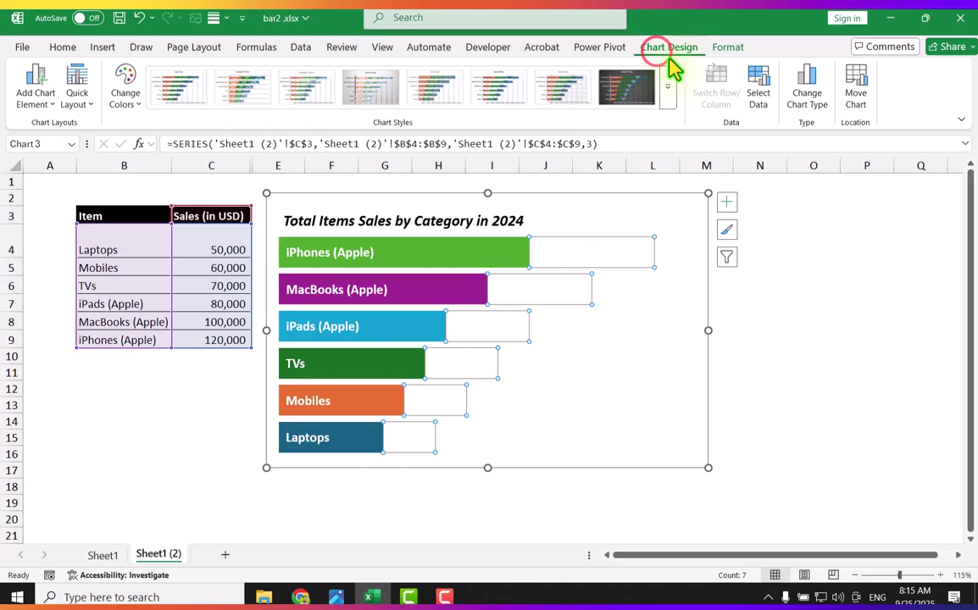
pyautogui.click(751, 98)
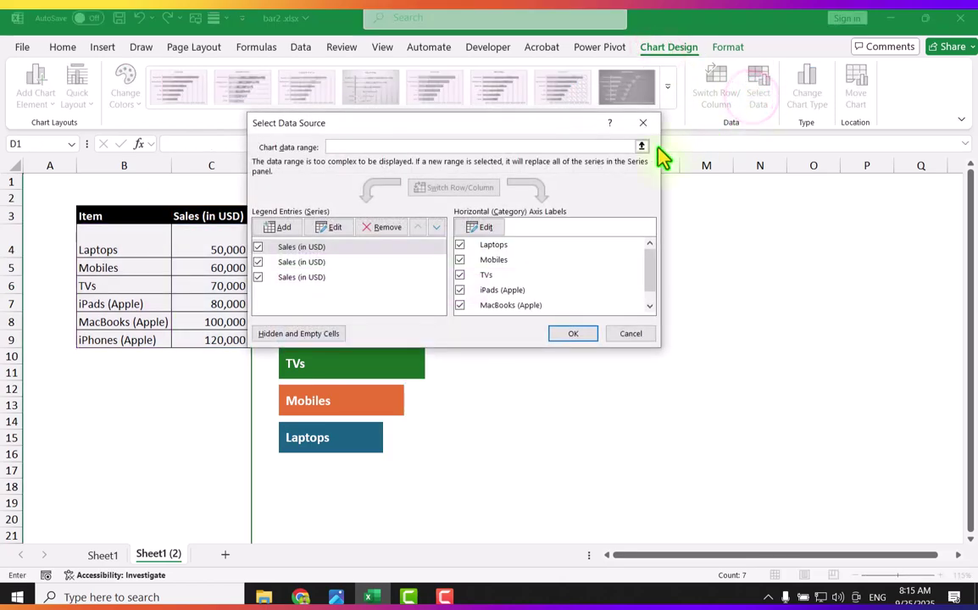
pyautogui.click(296, 334)
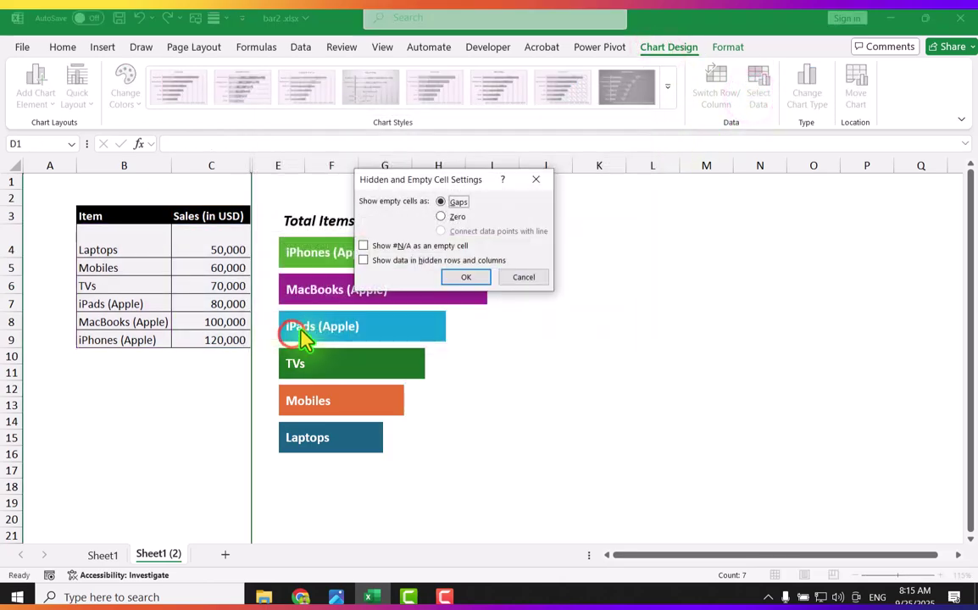
pyautogui.click(377, 262)
pyautogui.click(465, 277)
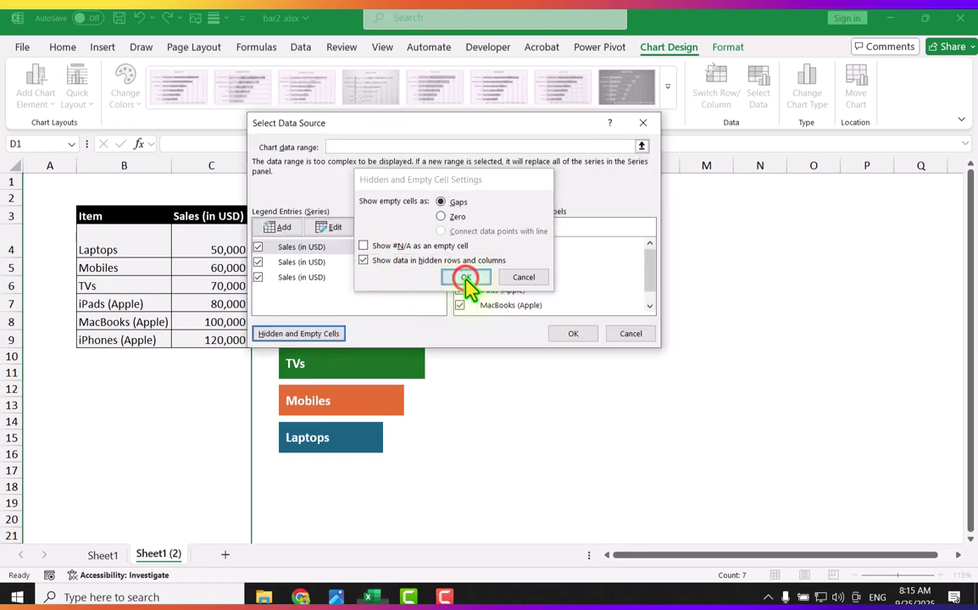
pyautogui.click(571, 336)
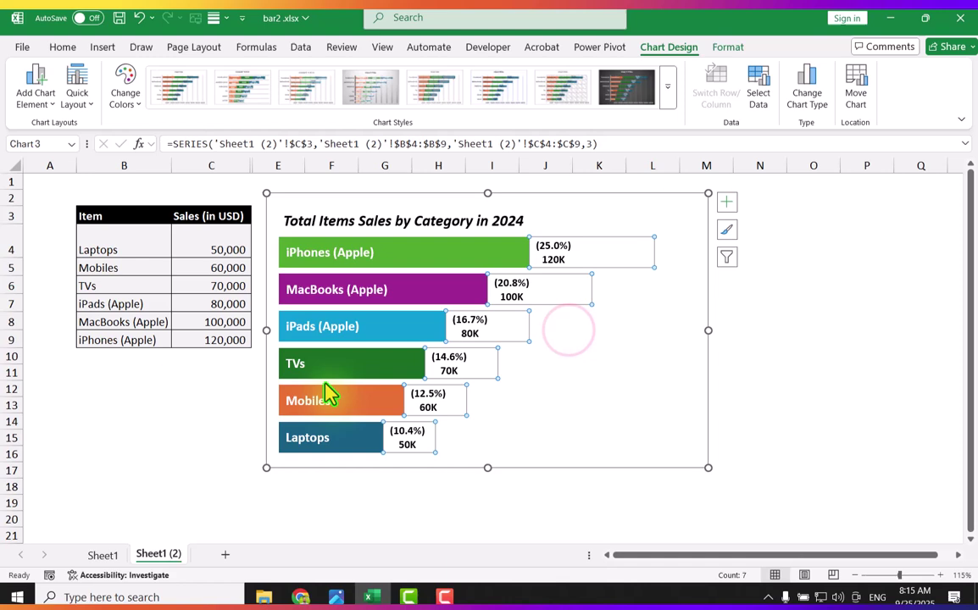
pyautogui.click(135, 423)
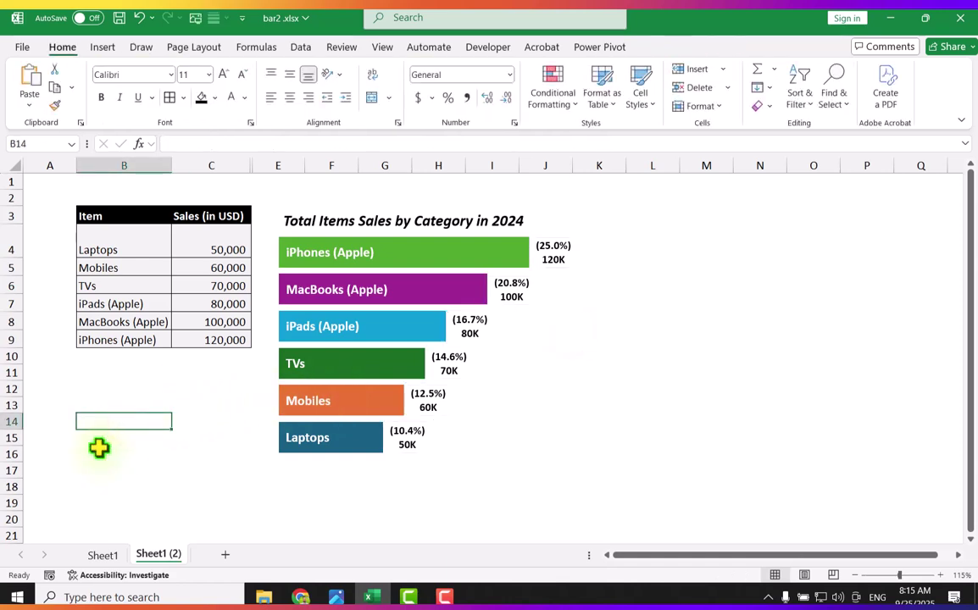